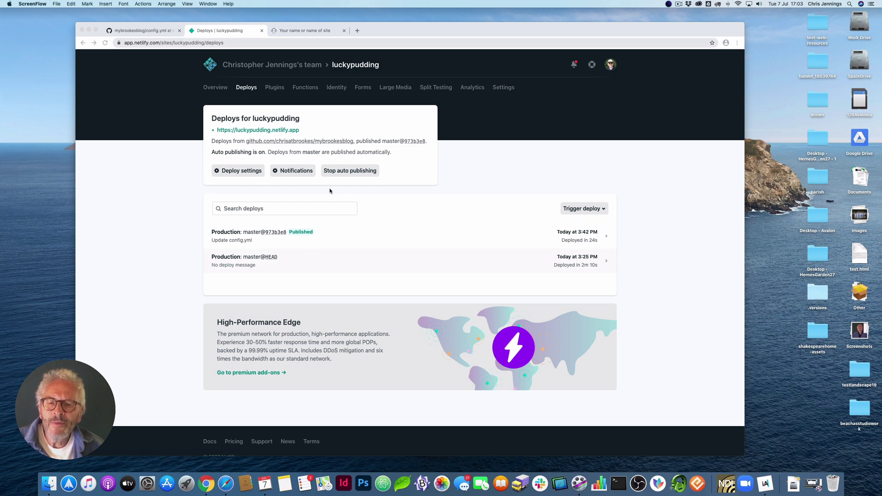
Go to the luckypudding site overview and examine the home page of the live site.
left_click(221, 93)
left_click(219, 90)
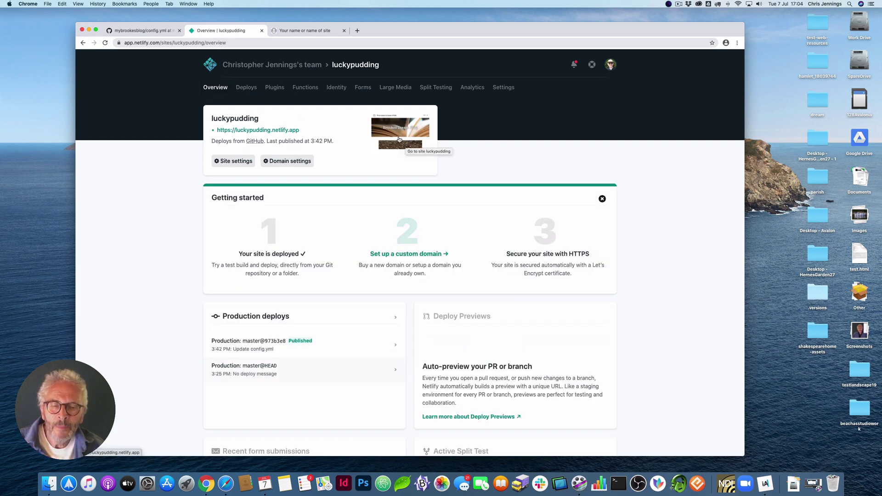
left_click(404, 144)
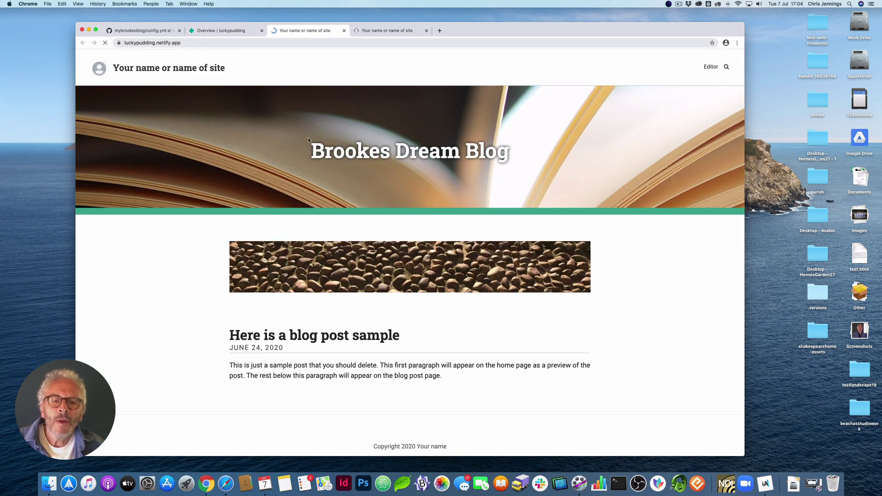
scroll(424, 190, "down", 2)
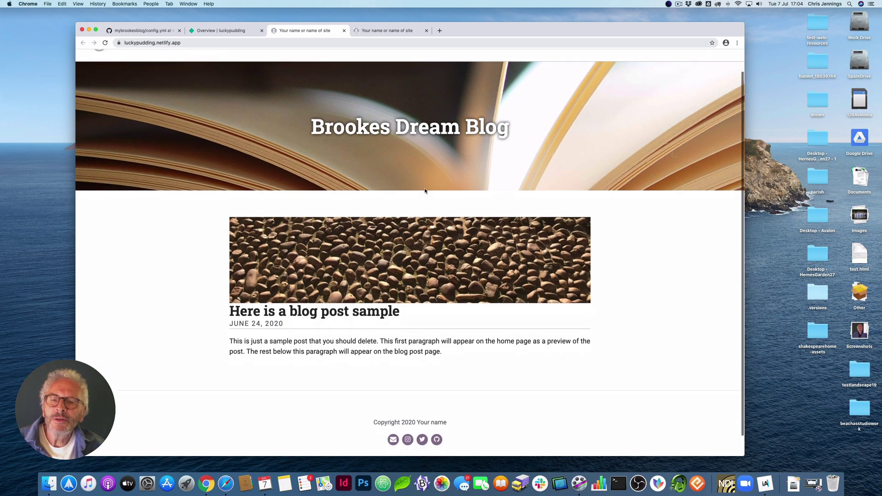
scroll(424, 190, "up", 3)
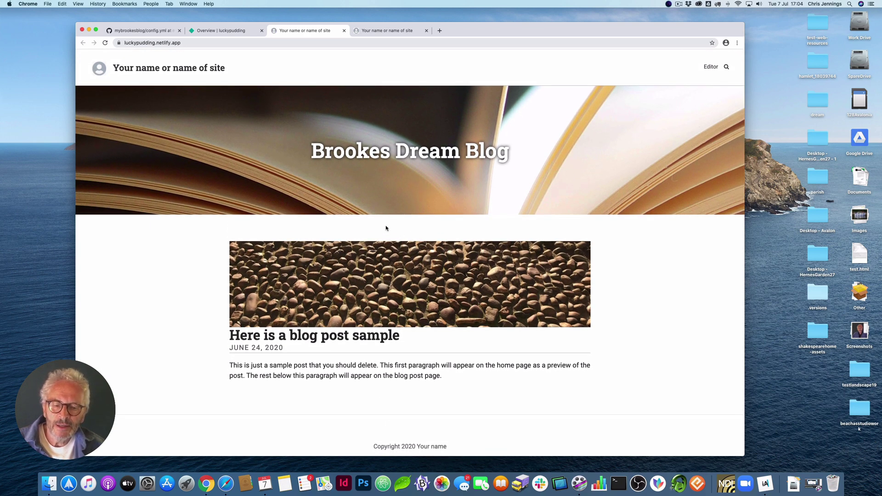
scroll(386, 228, "down", 2)
scroll(386, 228, "up", 2)
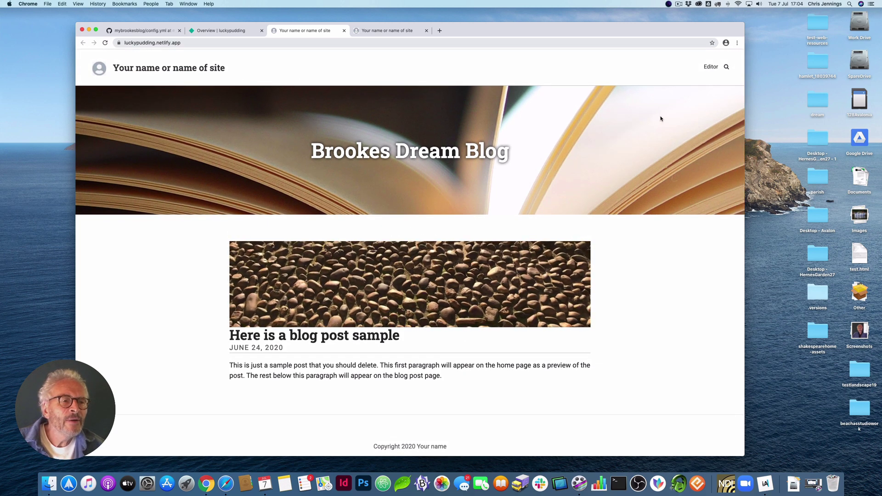
Open the blog's content editor and log in with GitHub, authorizing the MyBlog application.
left_click(711, 67)
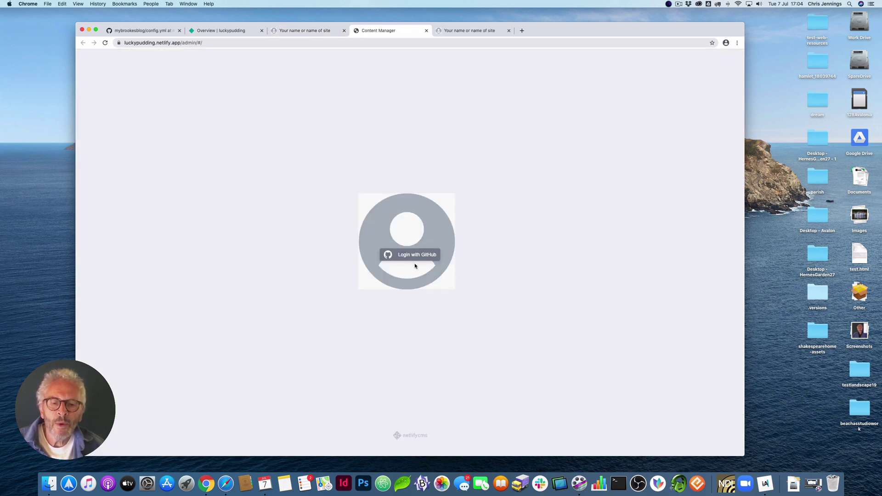
left_click(413, 255)
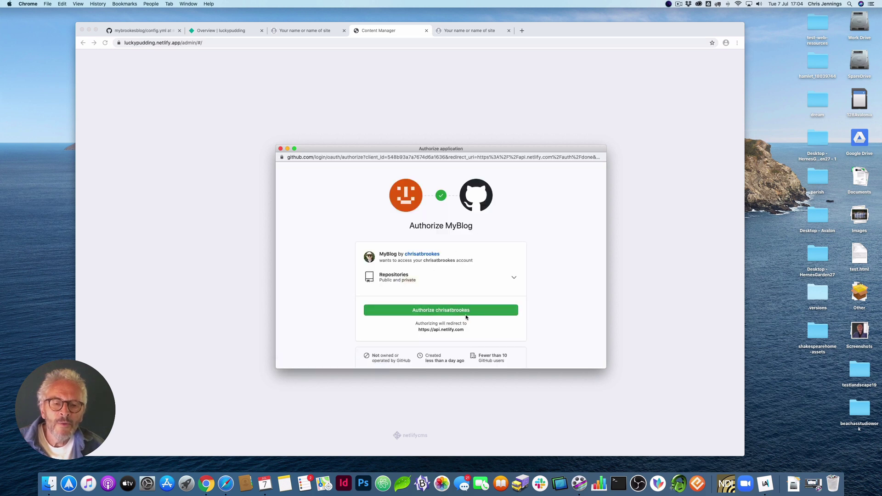
left_click(439, 312)
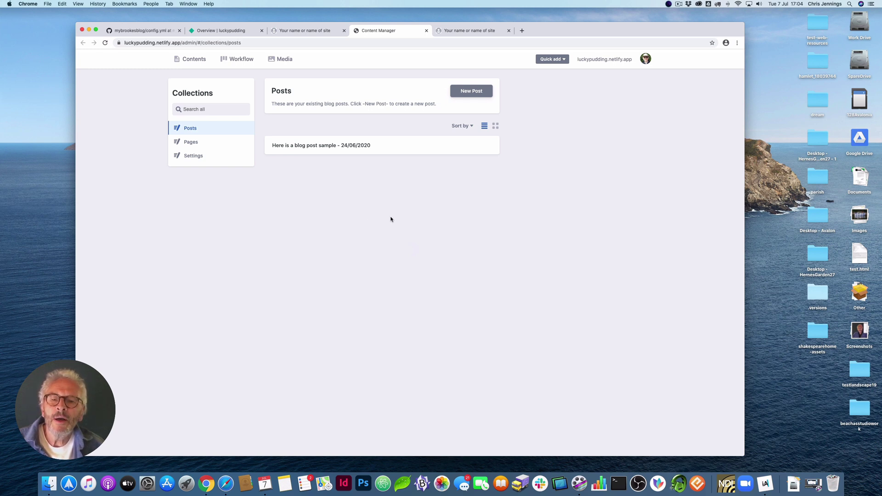
Examine the fields and body of the post "Here is a blog post sample" and return to the Posts collection.
left_click(304, 145)
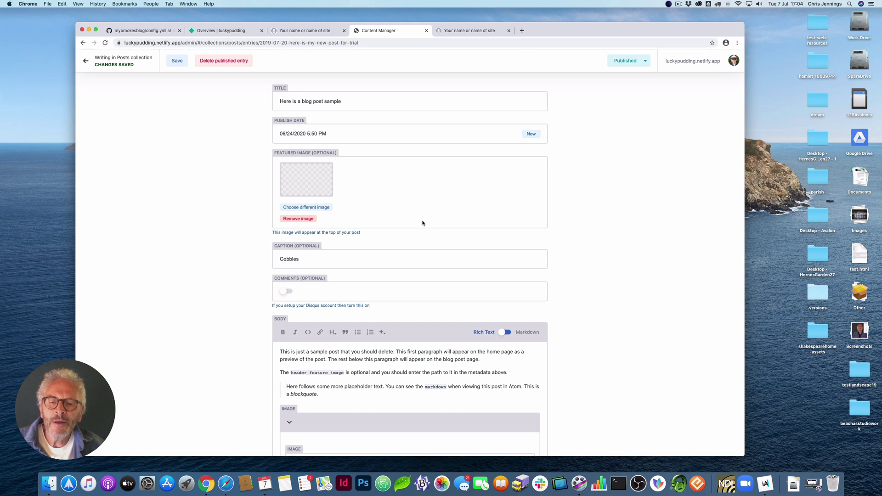
scroll(406, 221, "down", 5)
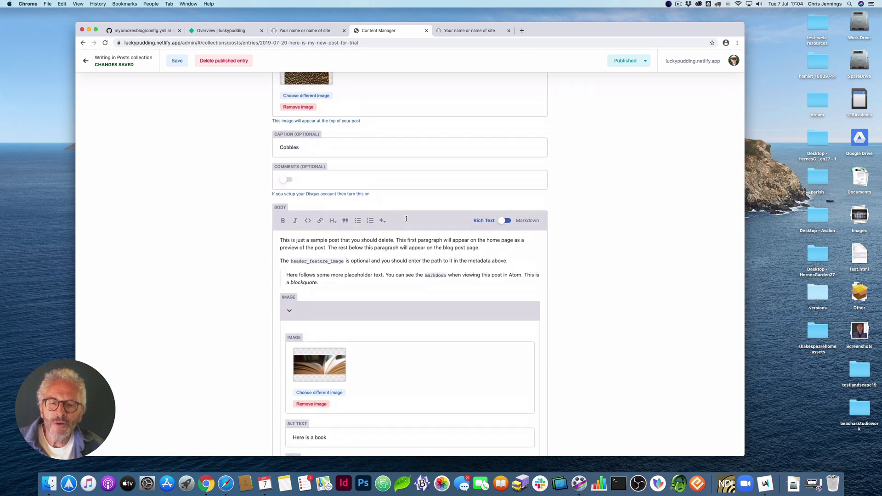
scroll(406, 221, "up", 5)
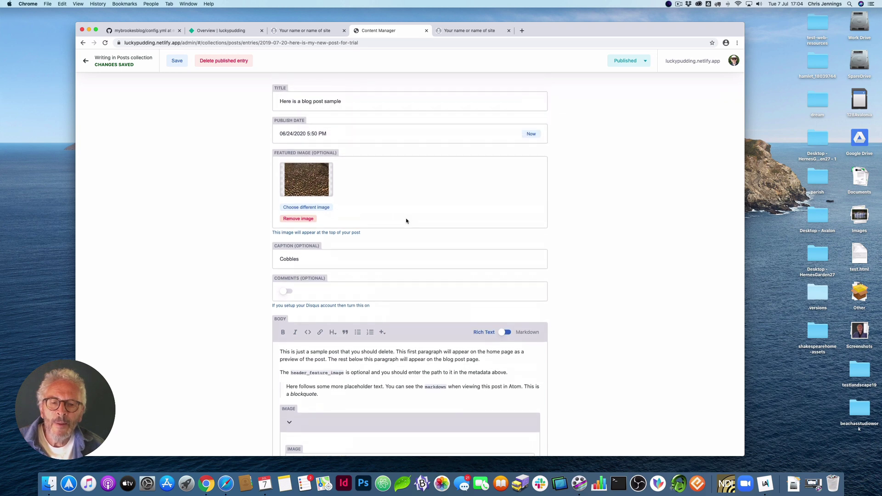
scroll(388, 218, "down", 10)
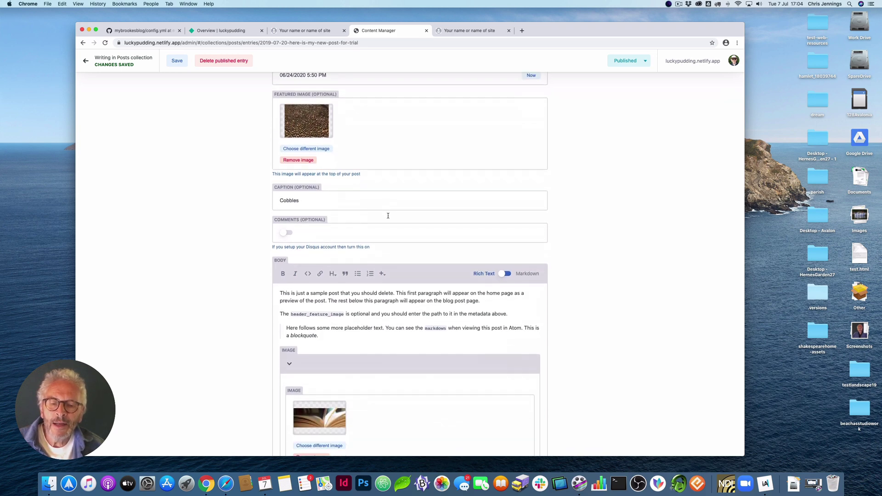
scroll(388, 218, "up", 10)
scroll(389, 218, "up", 1)
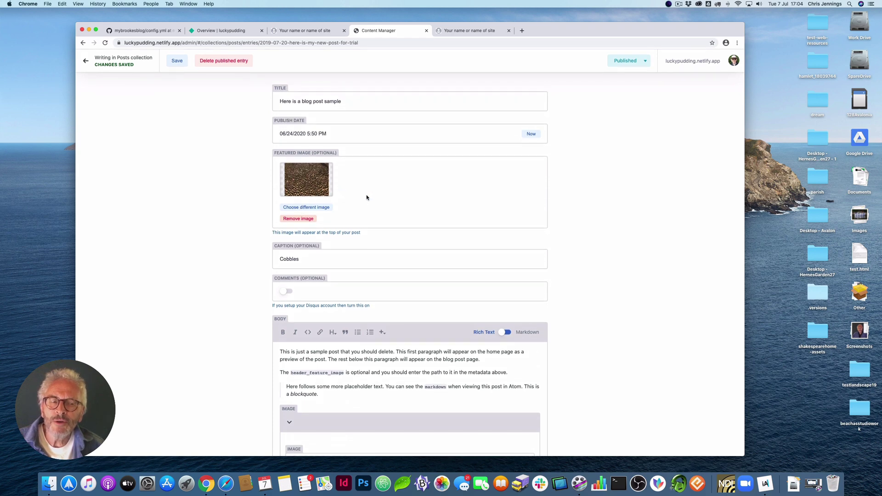
left_click(101, 61)
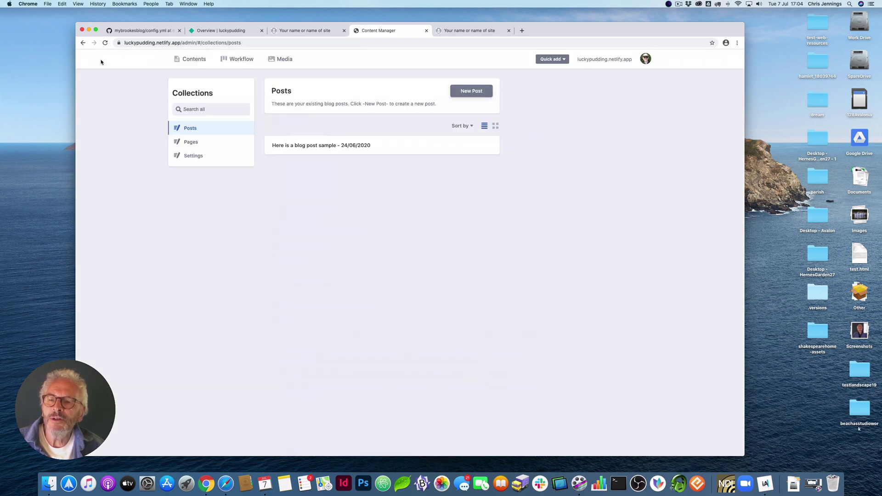
In the General Critical Settings for the web site, set the site title to the owner's full name followed by "Blog for Brookes".
left_click(195, 157)
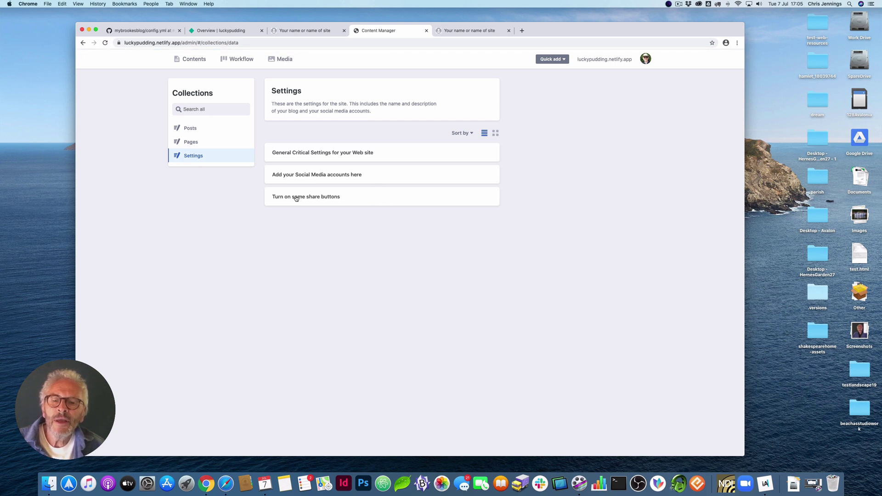
left_click(315, 153)
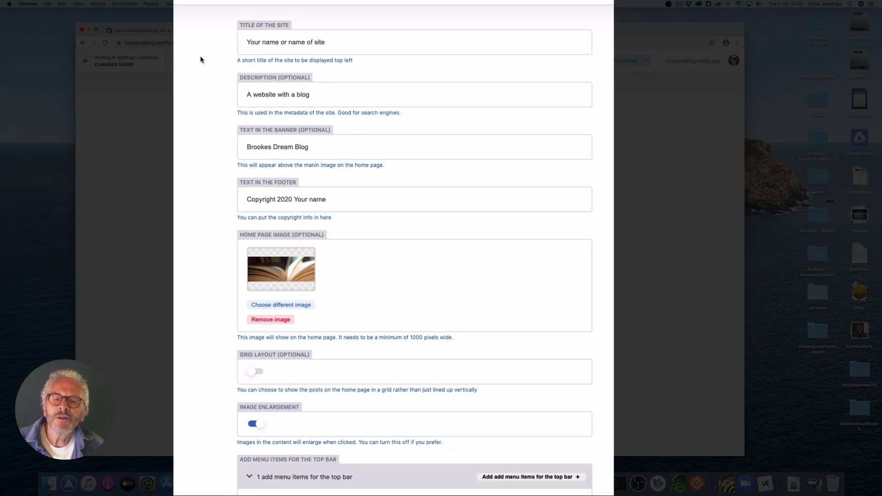
left_click_drag(337, 42, 245, 43)
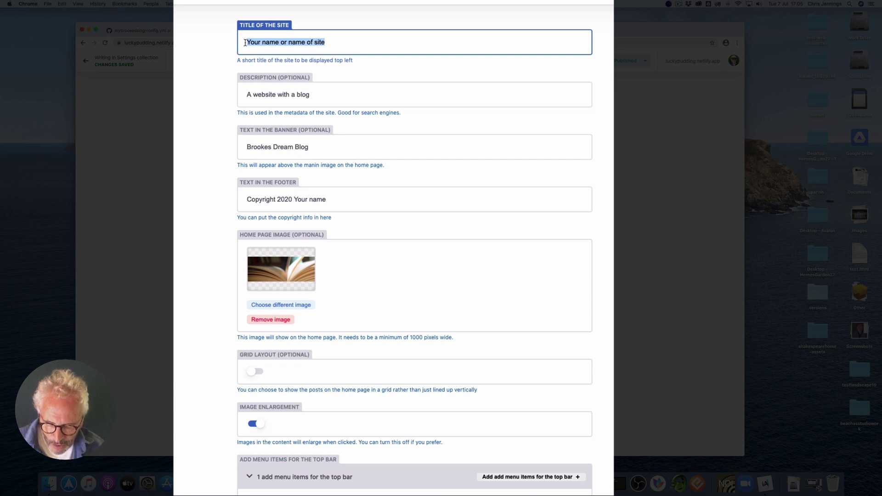
type("Chris j")
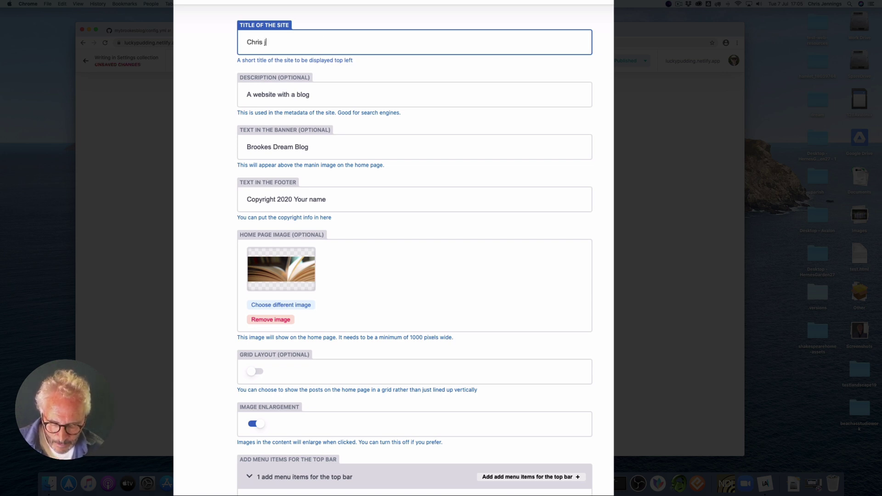
type("ennings")
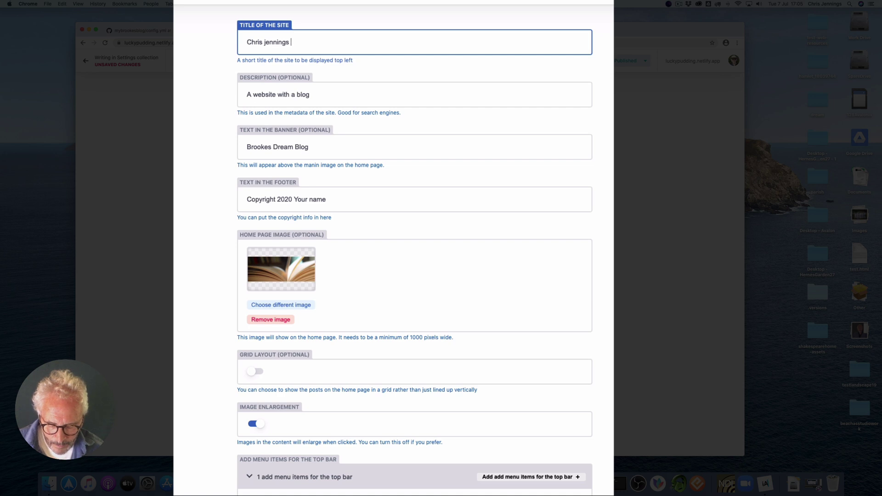
type(" Blog")
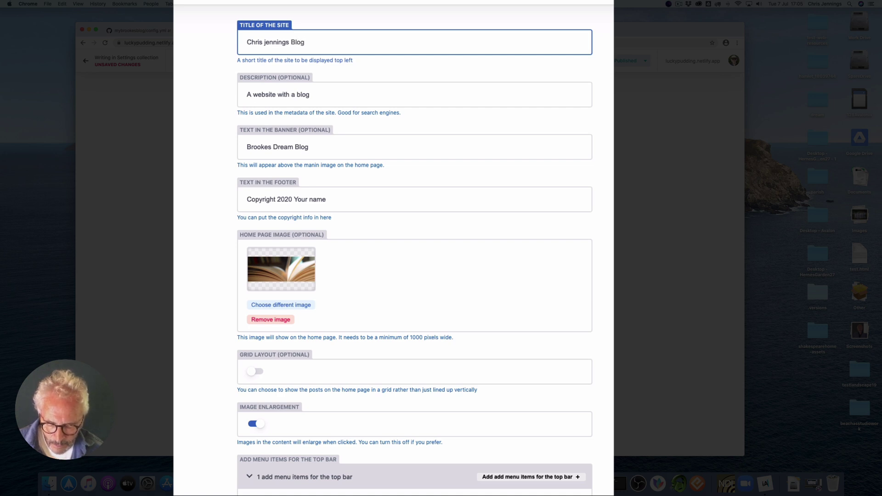
type(" for Brookes")
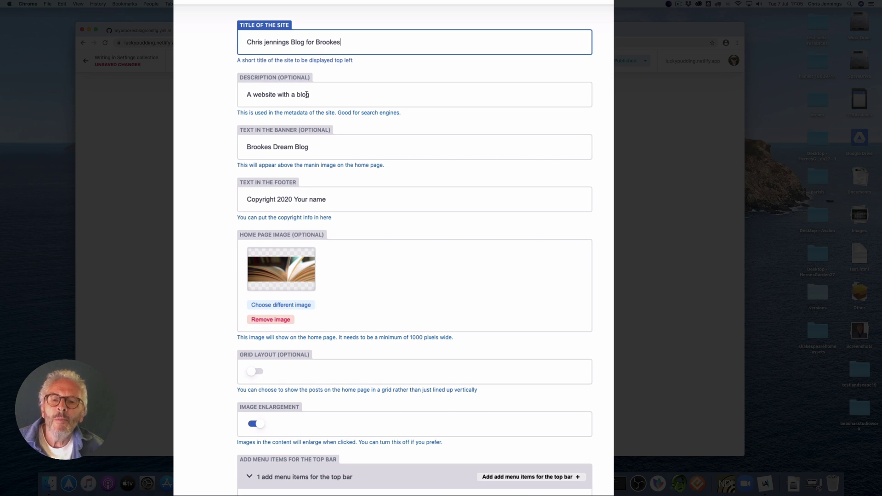
Capitalize the first letter of the owner's surname in the site title.
left_click_drag(312, 94, 239, 94)
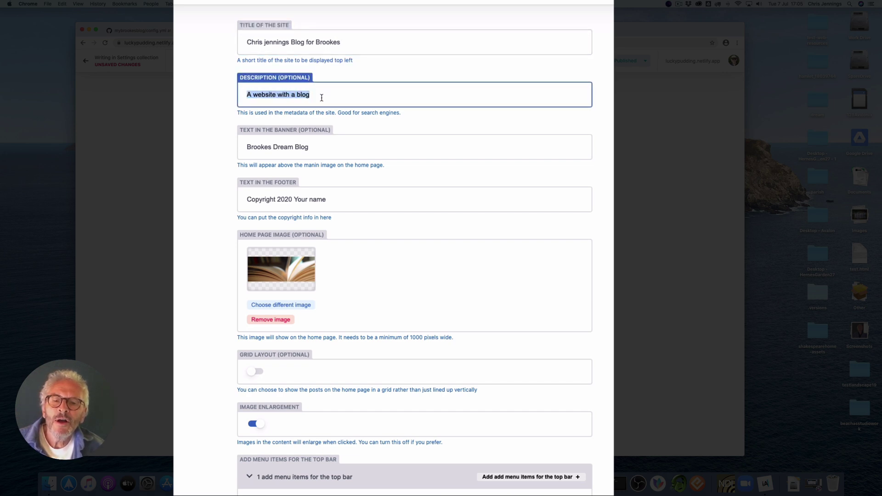
left_click(267, 43)
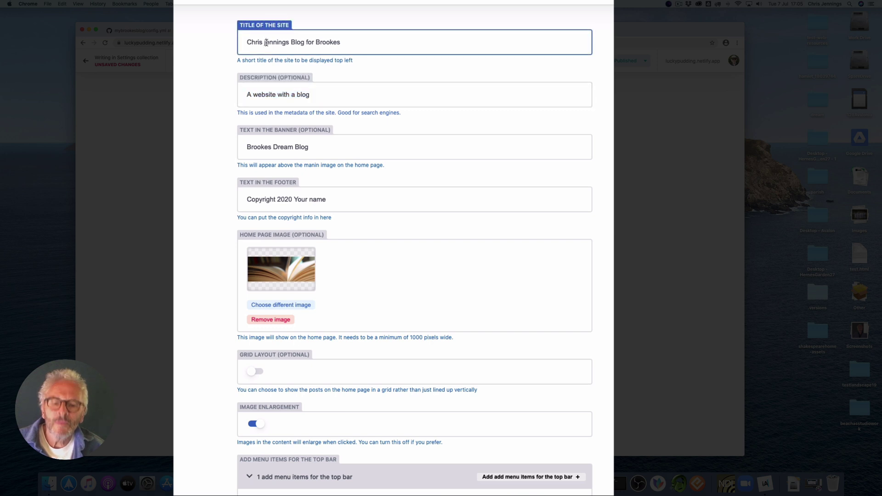
key("BackSpace")
type("J")
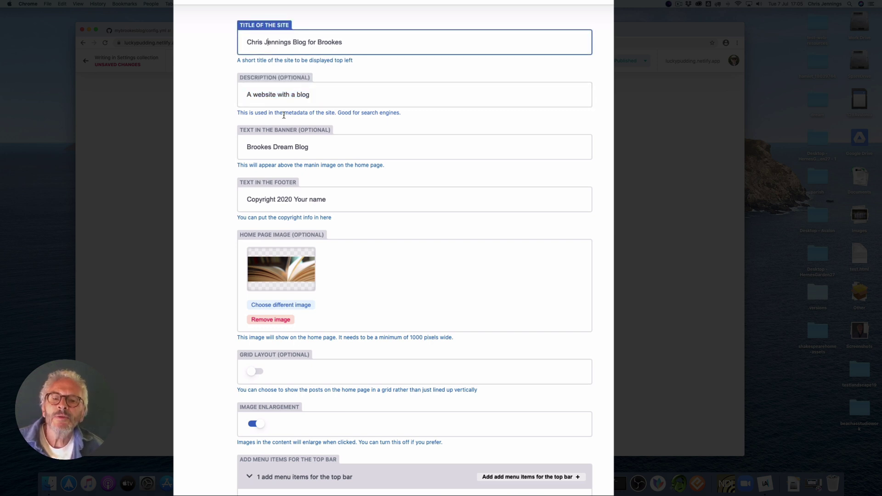
Replace the site description with "This web site os a sample for my students".
left_click_drag(261, 95, 246, 94)
type("Th")
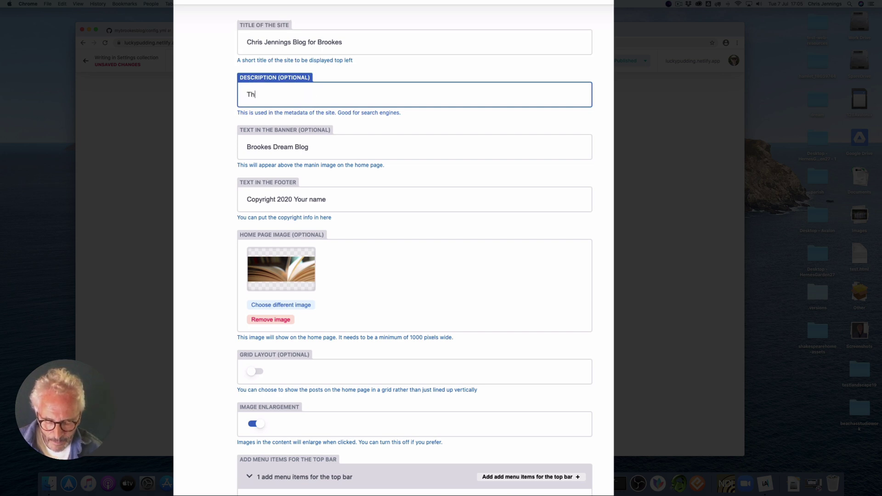
type("is web site")
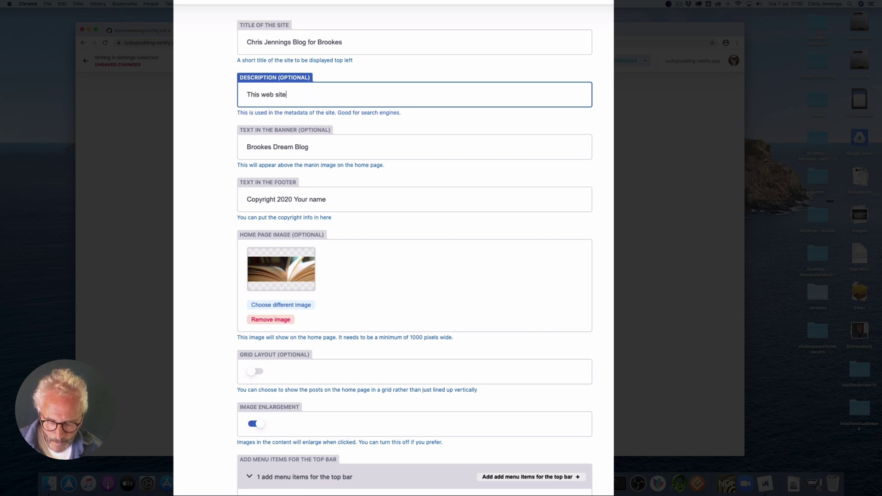
type(" os a s")
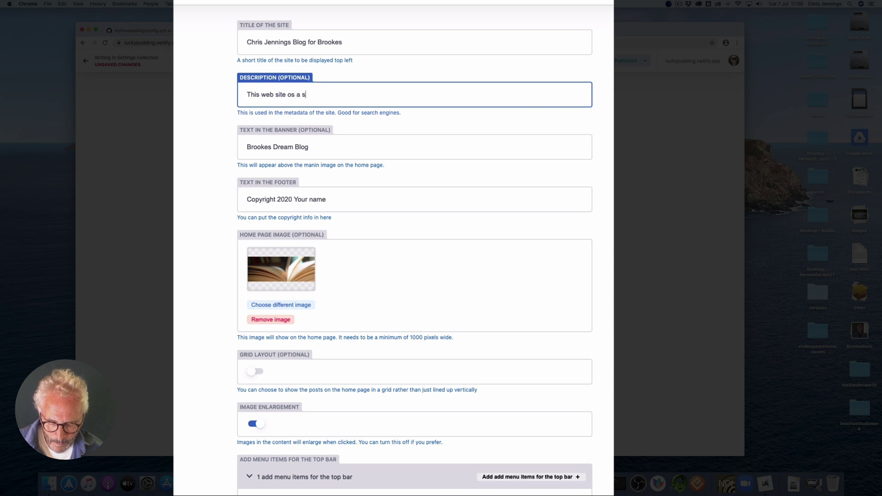
type("ample for ")
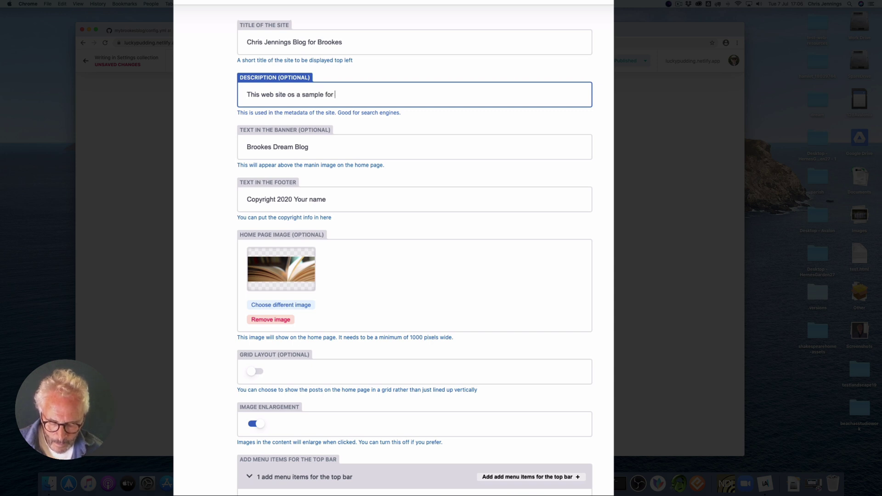
type("B")
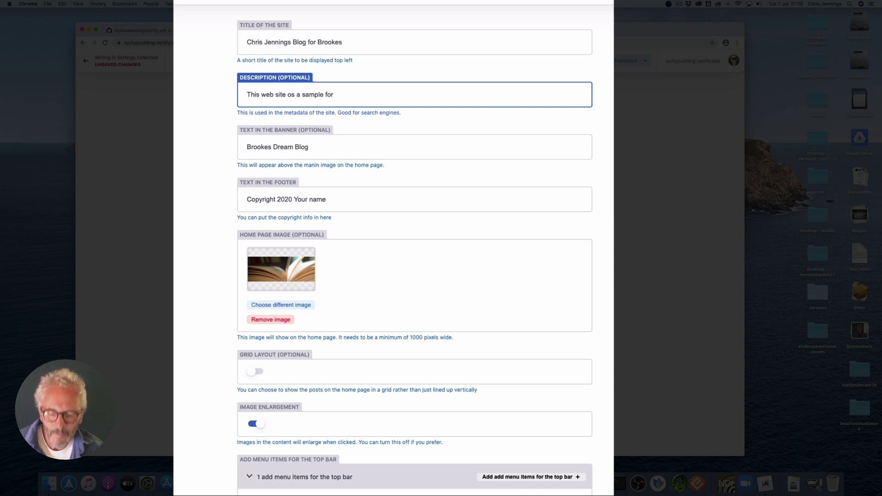
type("my students")
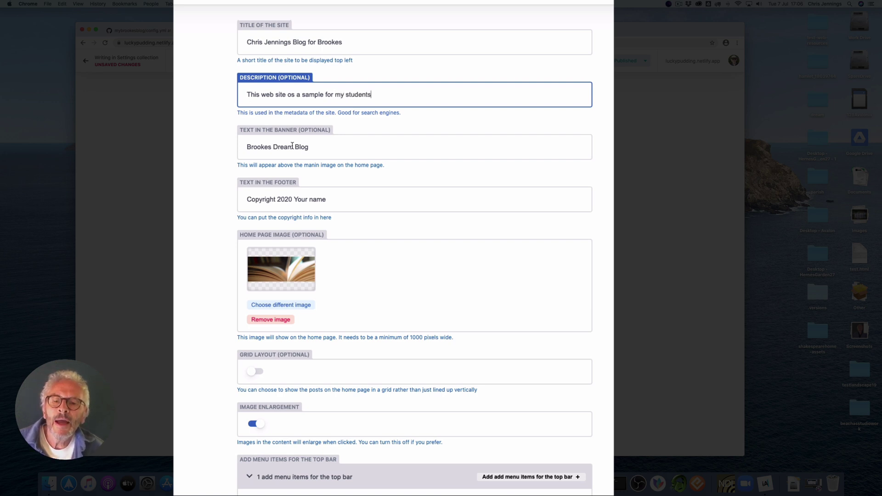
Set the home page banner text to "Blogging for Brookes".
left_click_drag(313, 147, 245, 147)
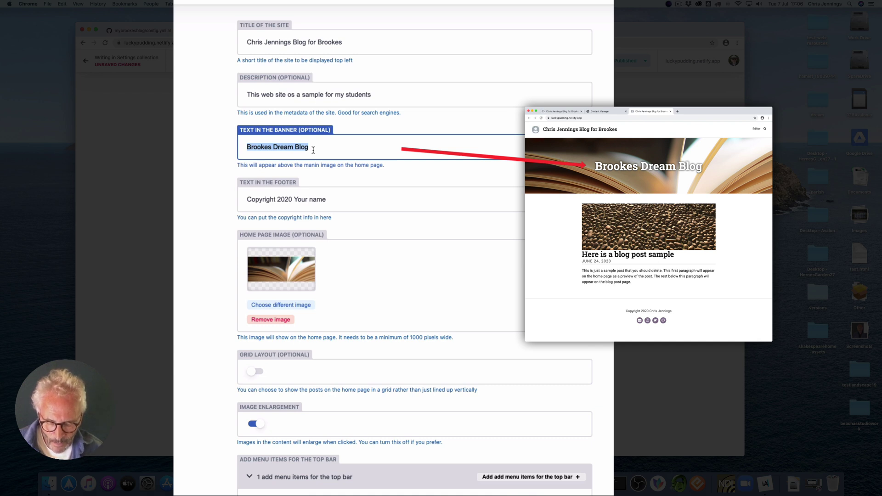
type("Blo")
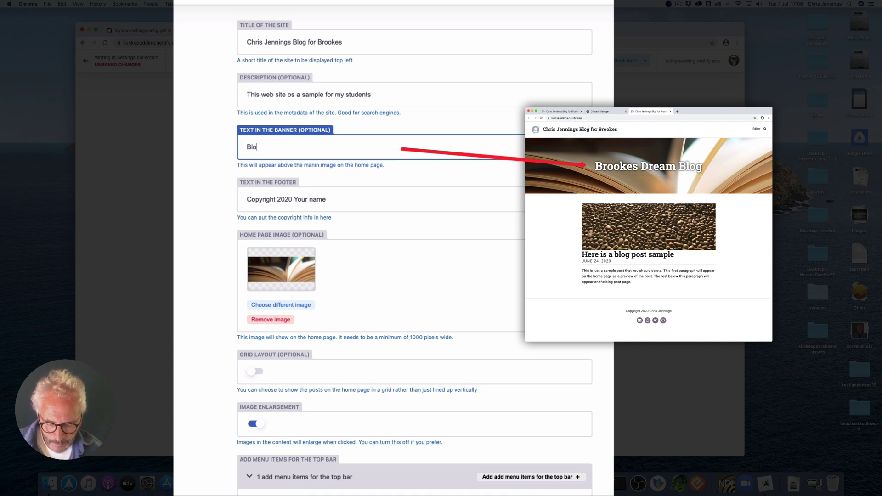
type("gging for Brookes")
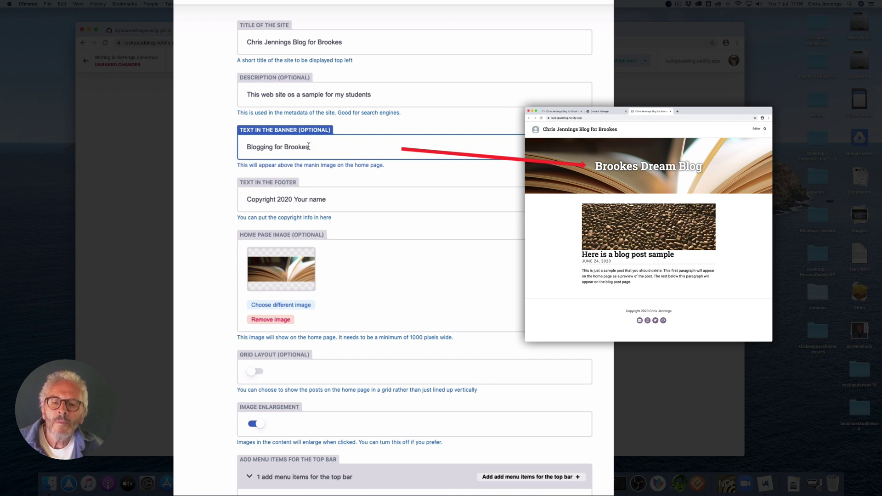
Replace "Your name" in the footer text with the owner's full name, keeping "Copyright 2020" in front of it.
left_click_drag(328, 200, 296, 200)
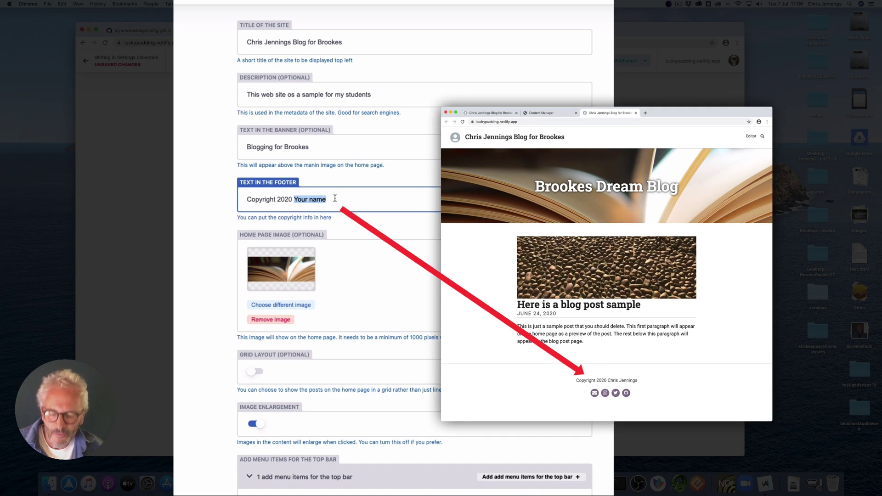
type("Chris ")
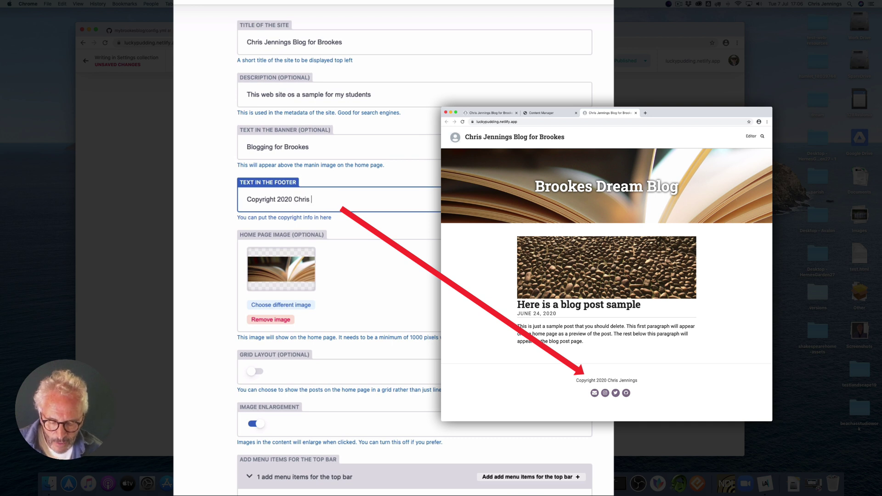
type("Jennings")
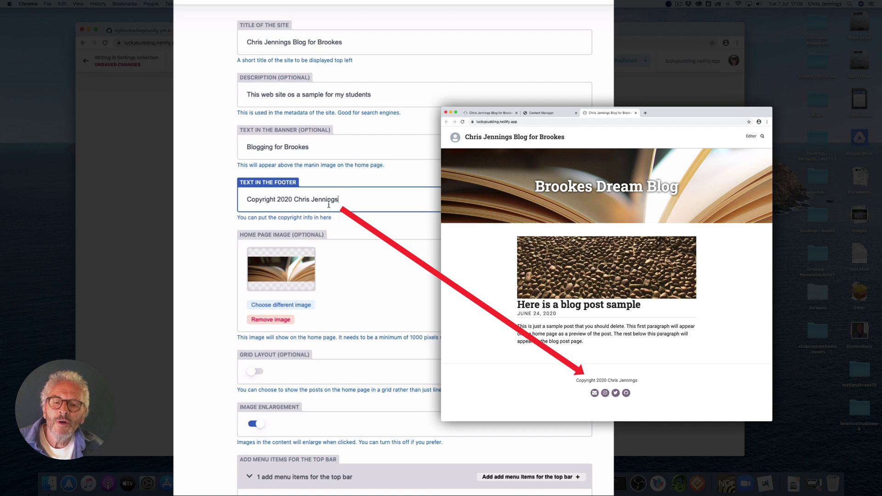
Save the edited general settings with the home page image, layout and menu options left as they are.
scroll(223, 234, "down", 2)
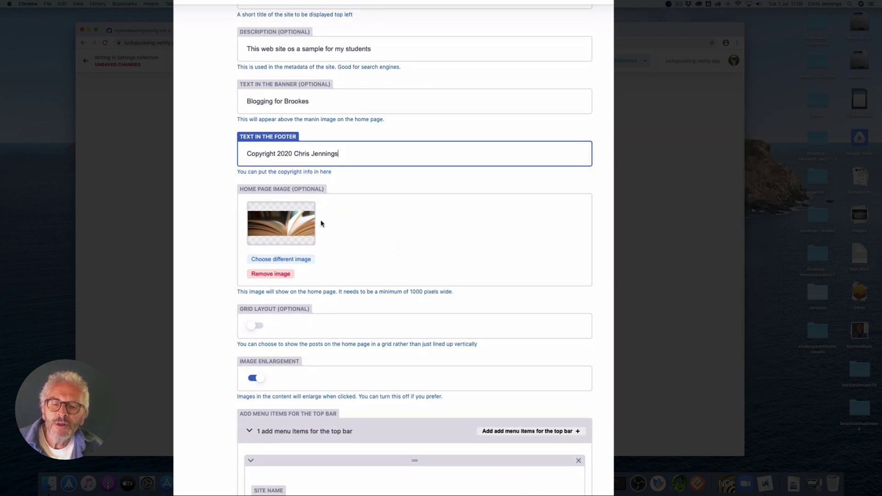
scroll(322, 223, "down", 2)
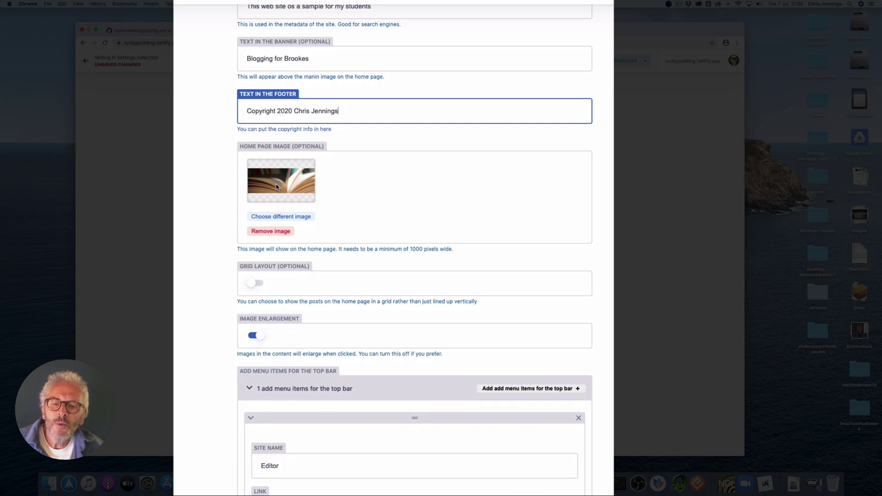
scroll(336, 191, "down", 3)
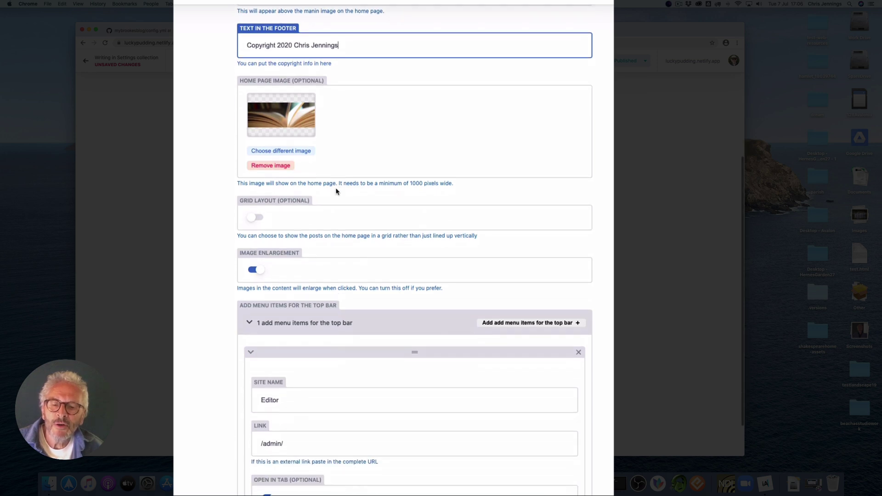
scroll(336, 191, "down", 2)
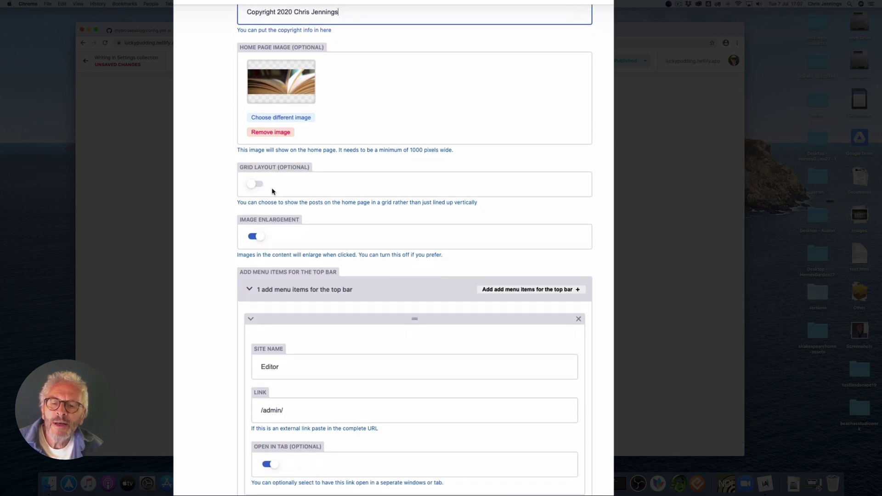
scroll(270, 188, "down", 1)
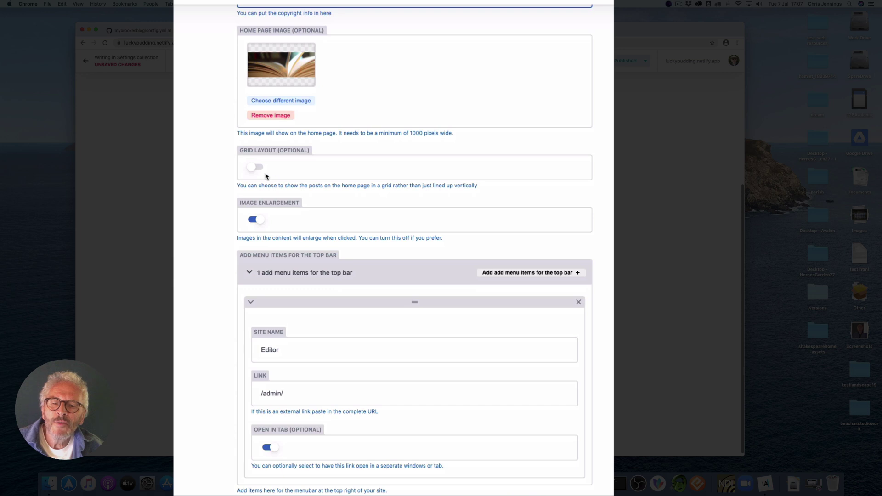
scroll(267, 175, "down", 1)
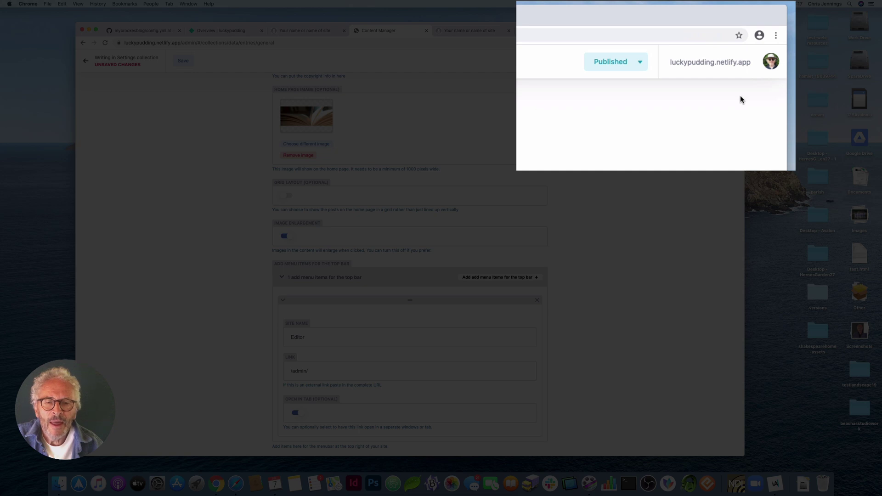
scroll(171, 114, "up", 1)
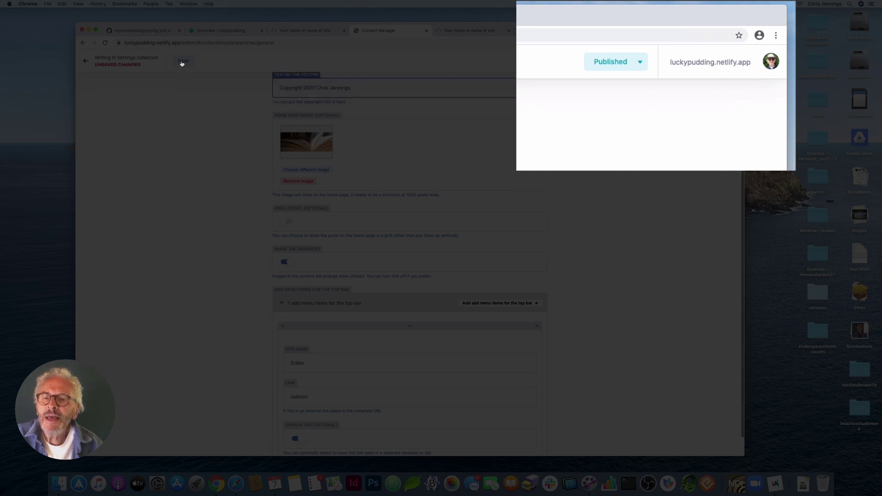
left_click(182, 61)
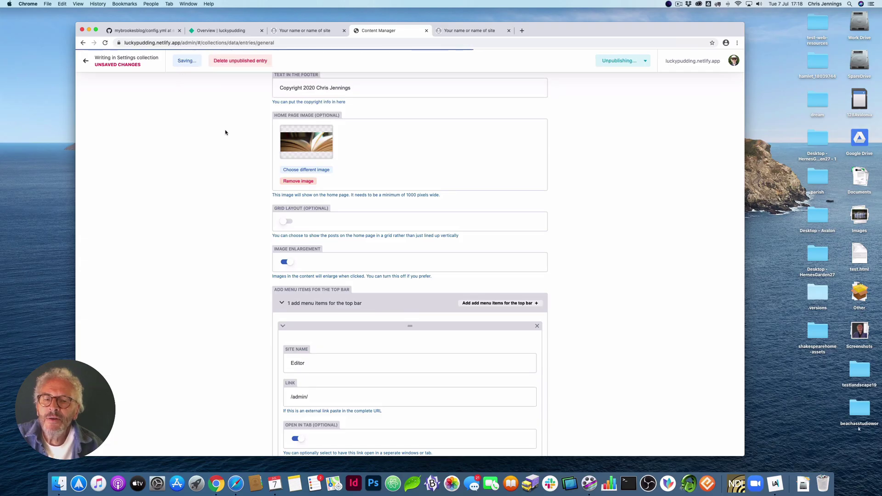
Set the status of the saved general settings entry to Ready.
scroll(239, 134, "up", 1)
scroll(239, 134, "up", 5)
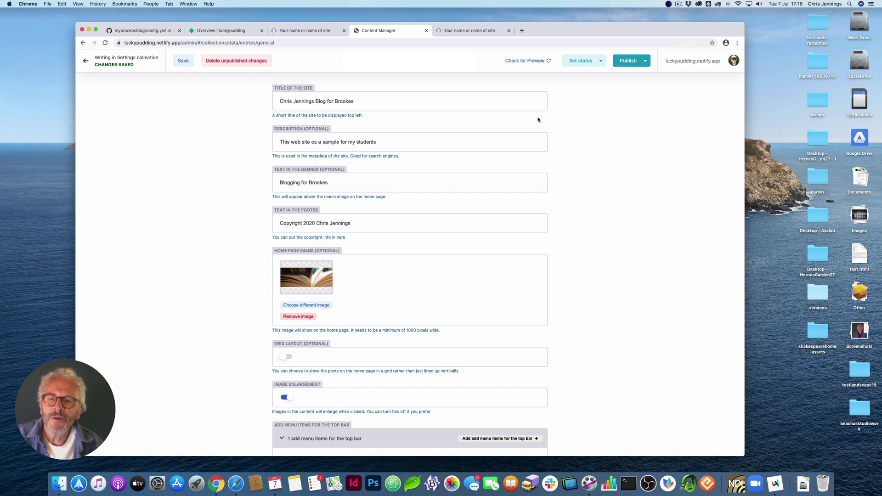
left_click(584, 63)
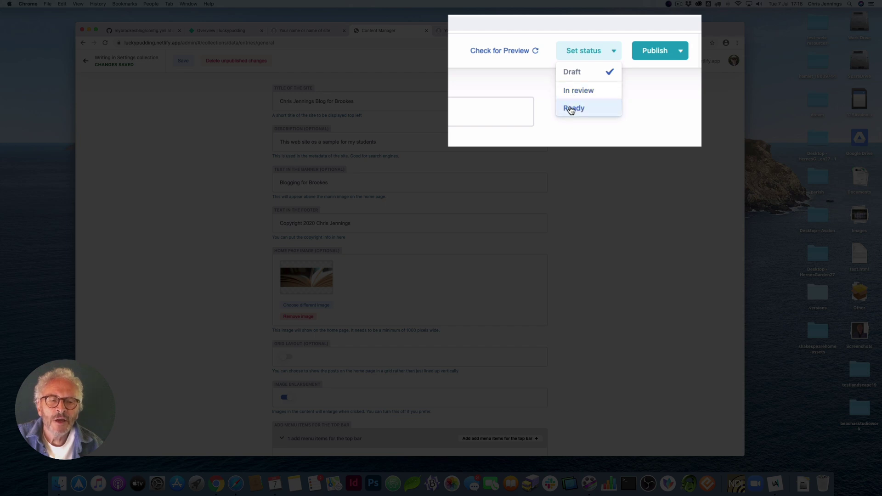
left_click(572, 100)
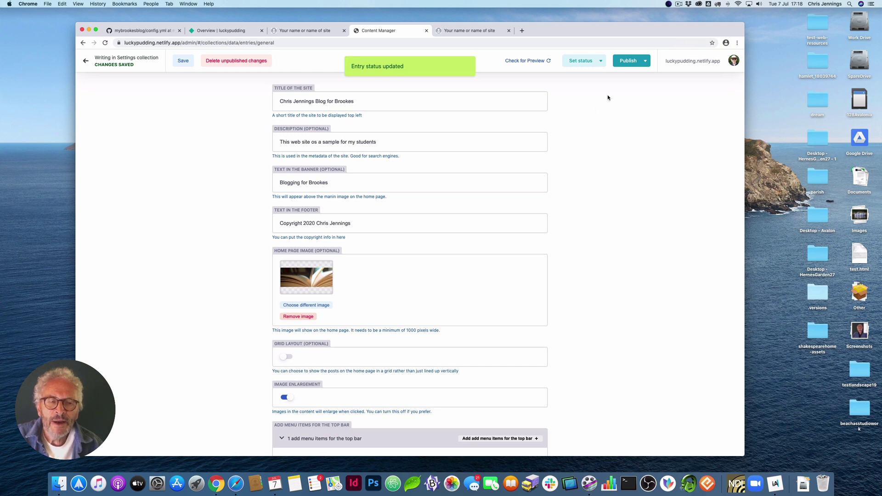
Publish the general settings entry now and confirm the publication.
left_click(634, 64)
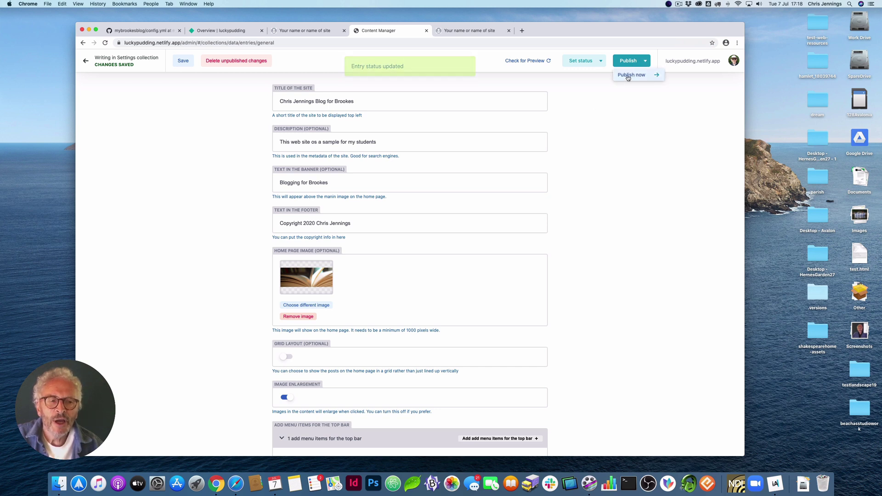
left_click(628, 76)
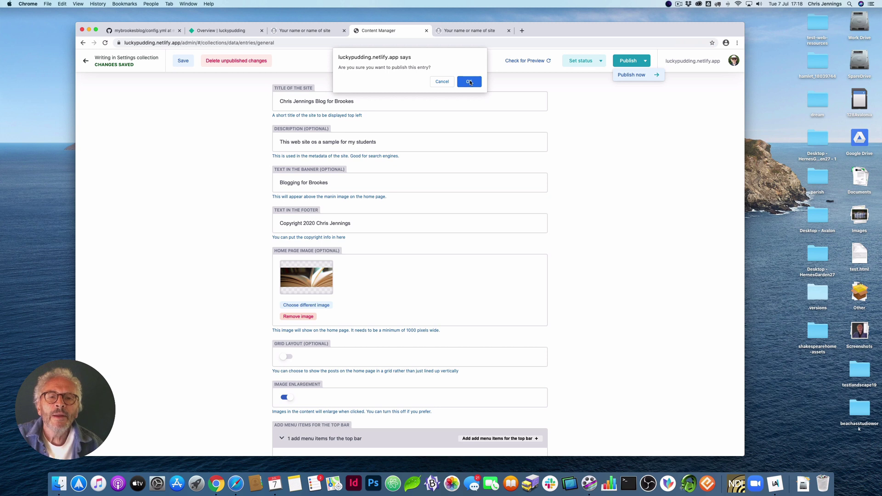
left_click(470, 81)
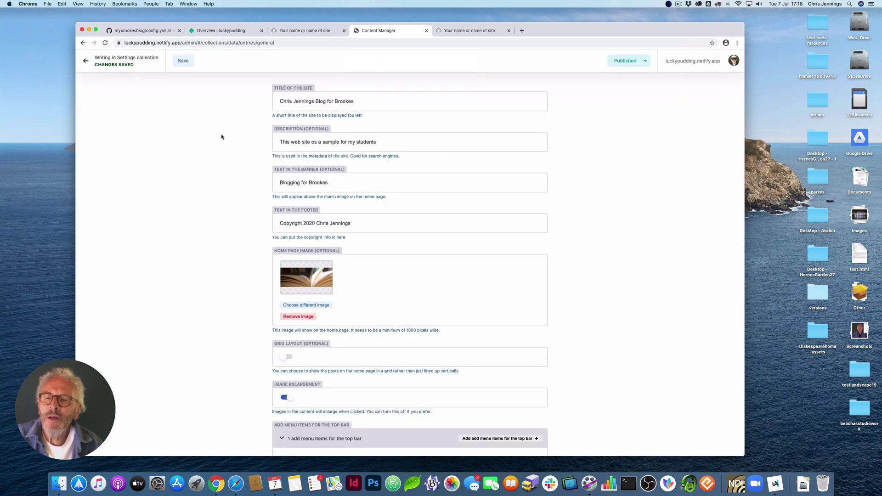
Open the social media accounts entry of the Settings collection and clear its Twitter and Instagram accounts.
left_click(119, 63)
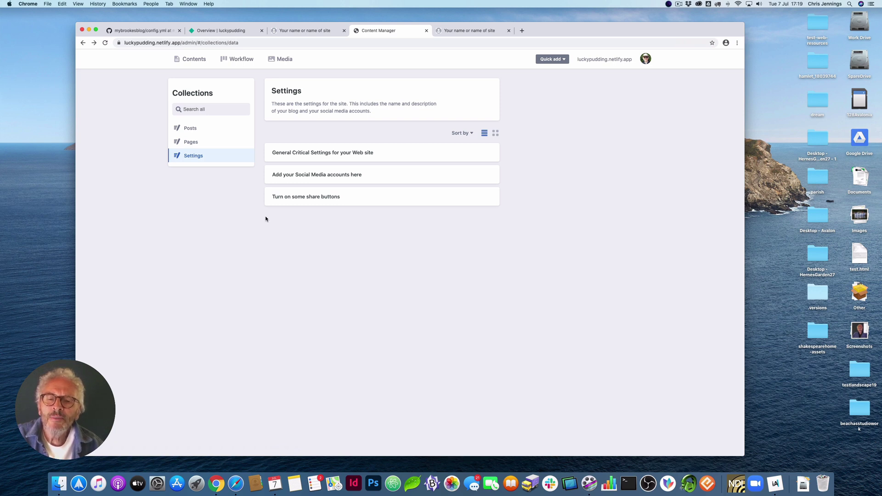
left_click(301, 175)
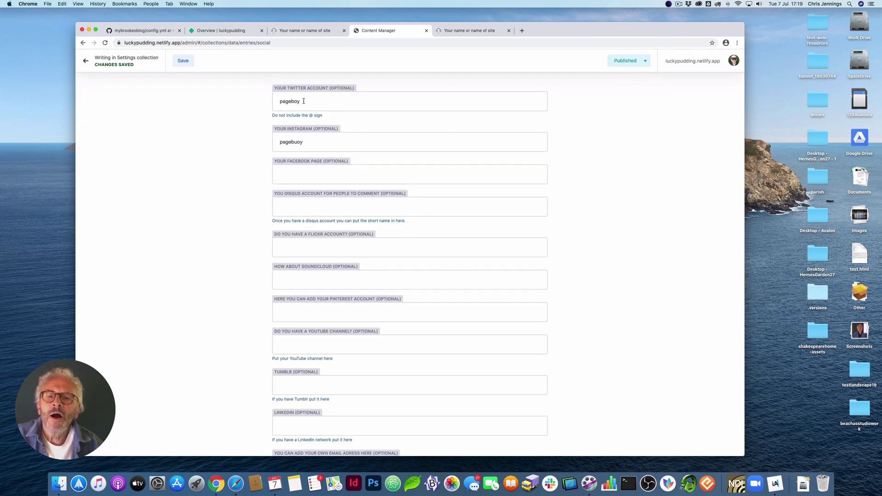
left_click_drag(303, 102, 277, 101)
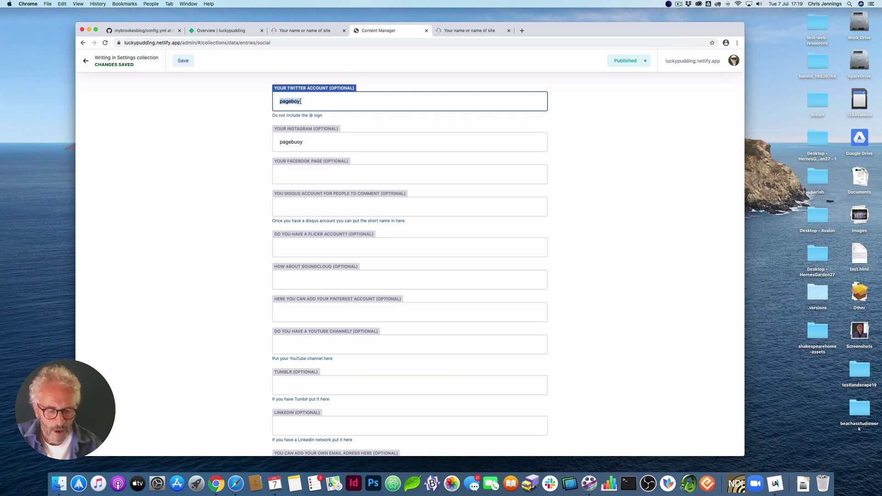
key("BackSpace")
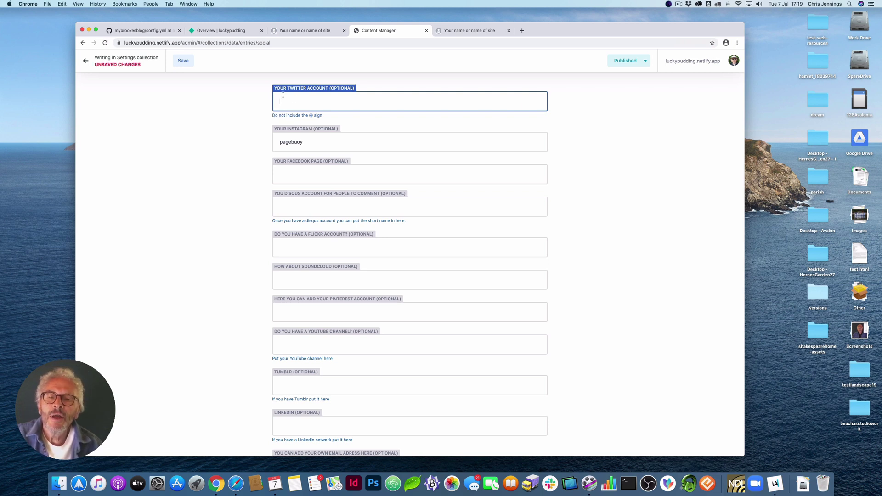
left_click(311, 145)
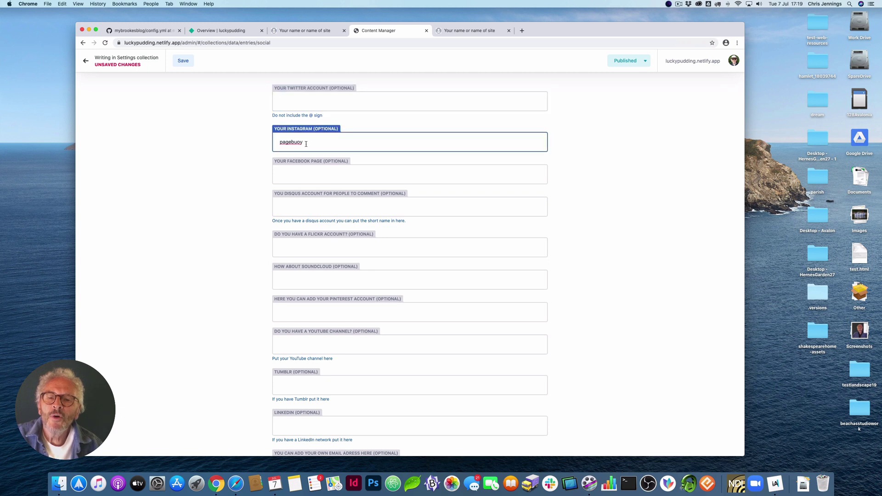
left_click_drag(306, 144, 277, 143)
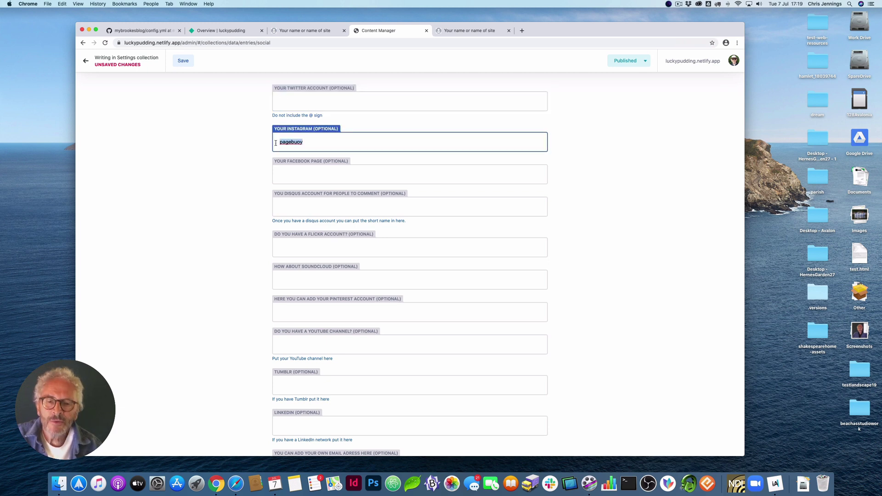
key("BackSpace")
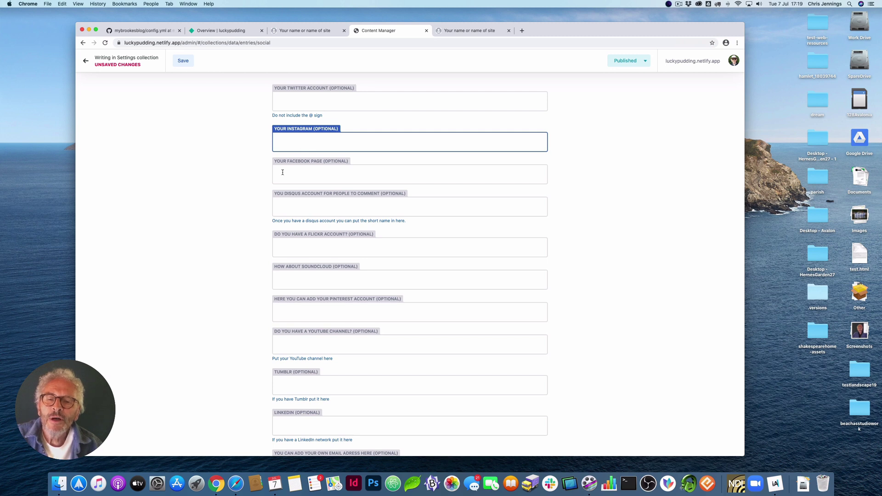
Review the remaining optional fields of the social media entry, from the Disqus account to the contact email address.
left_click(285, 205)
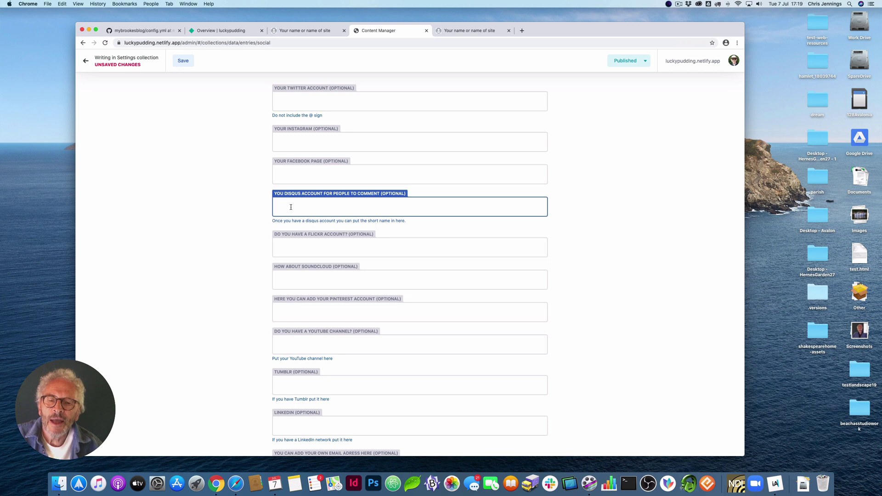
scroll(292, 209, "down", 1)
scroll(293, 184, "down", 2)
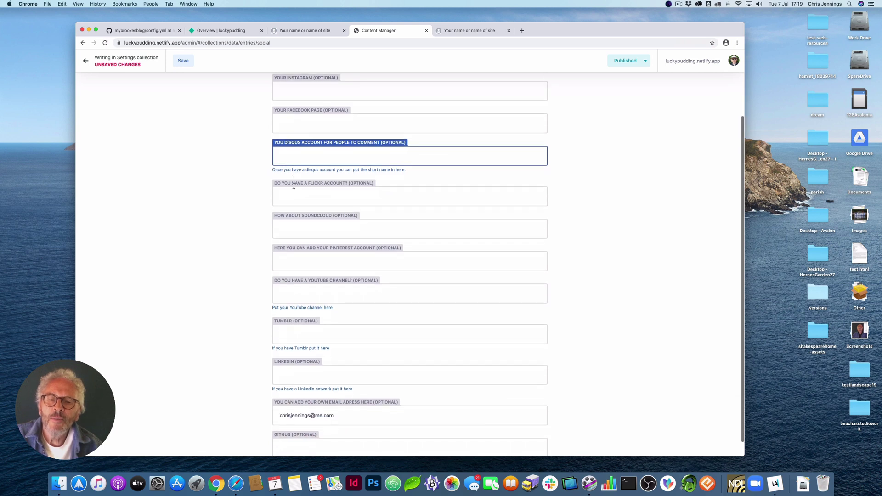
scroll(288, 191, "down", 1)
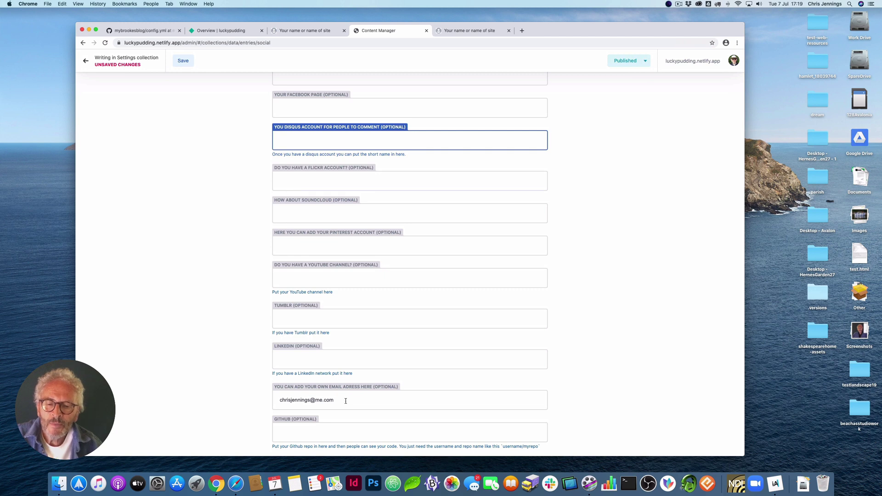
left_click_drag(345, 401, 276, 400)
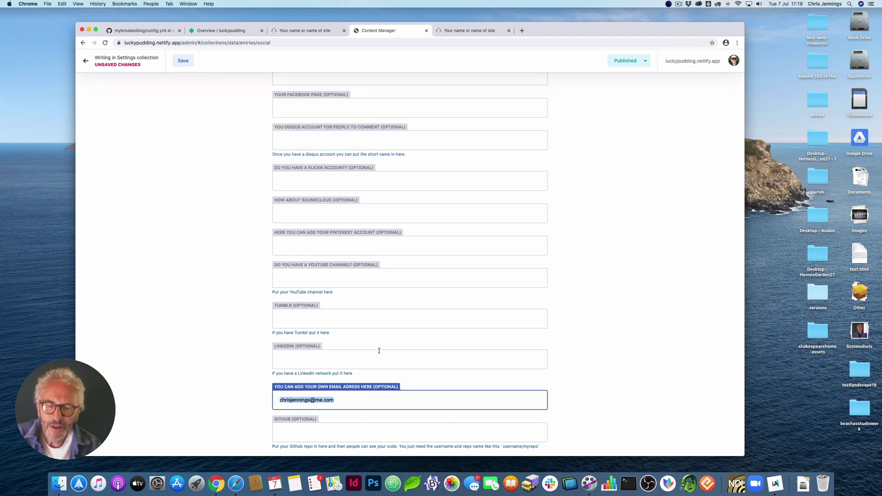
left_click(342, 401)
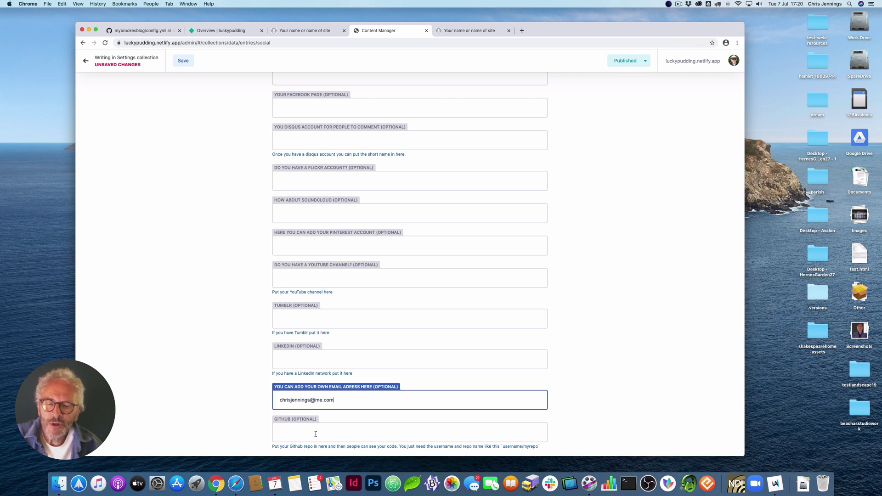
Fill in the GitHub field with the account's username followed by a slash and the repository name mybrookesblog.
left_click(279, 432)
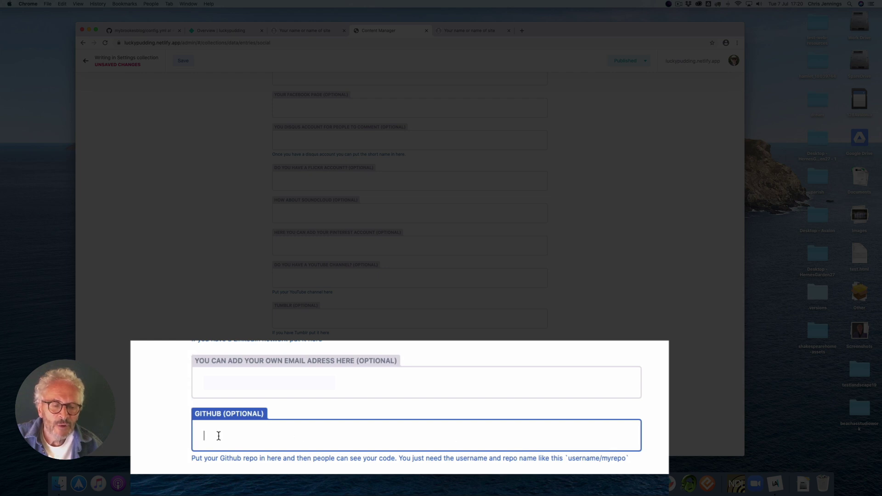
type("chris")
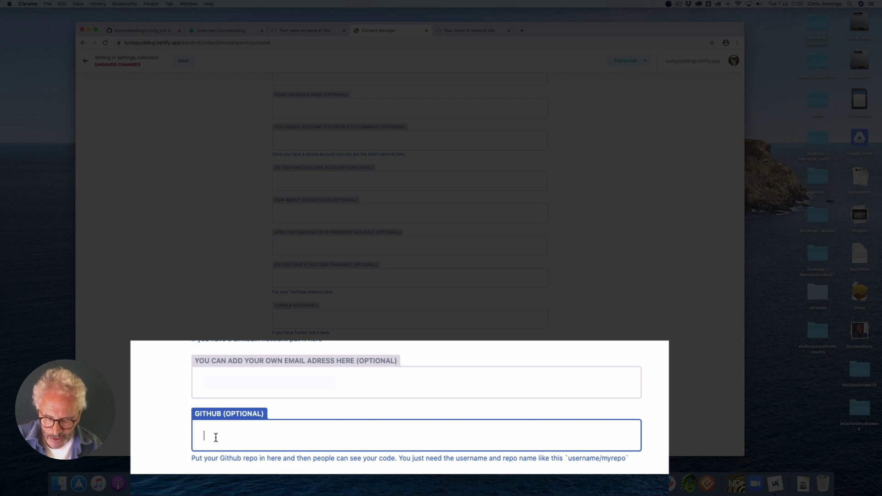
type("a")
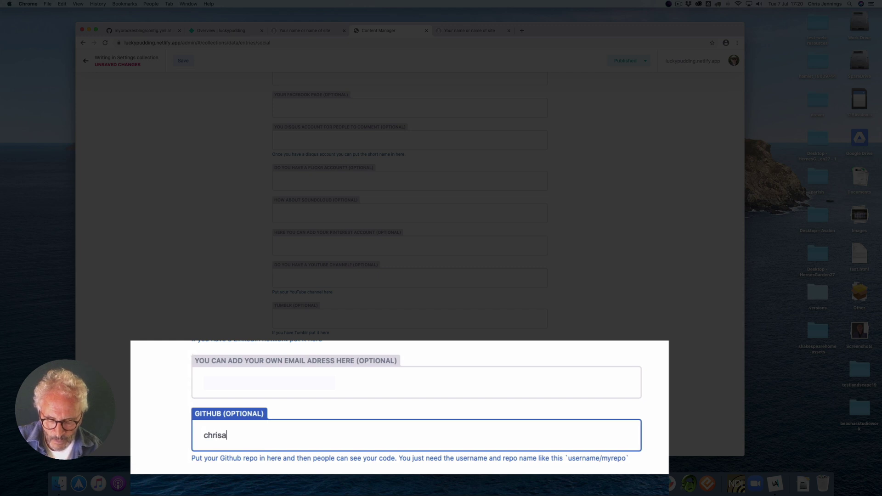
type("tbrook")
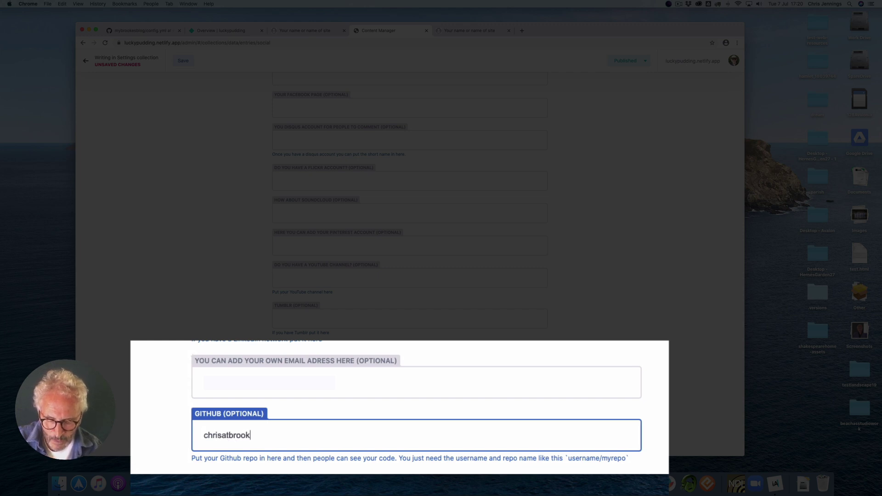
type("es/")
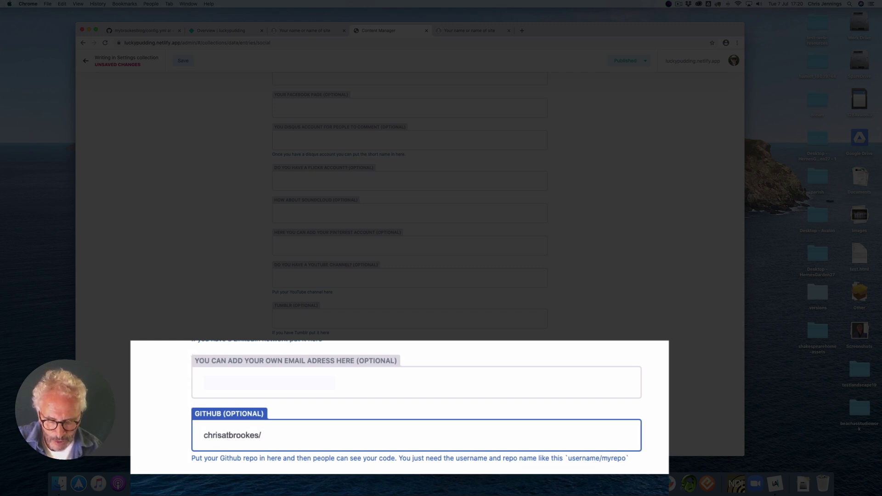
type("mybrook")
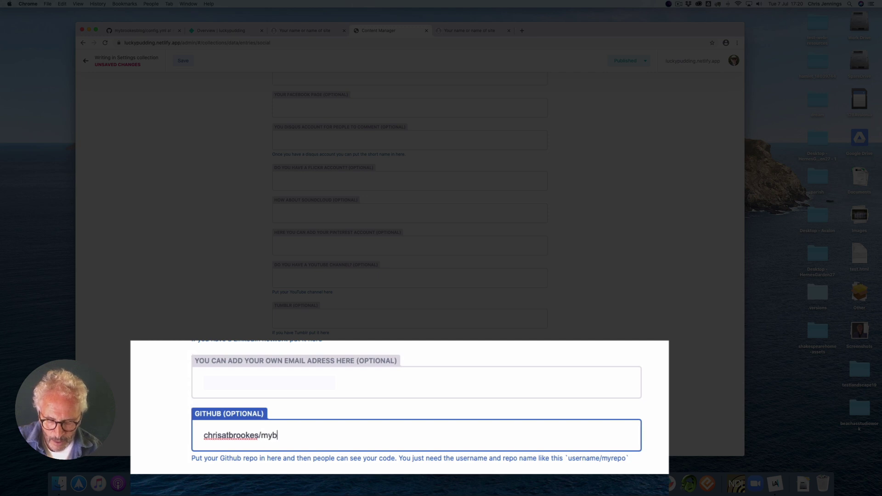
type("esblog")
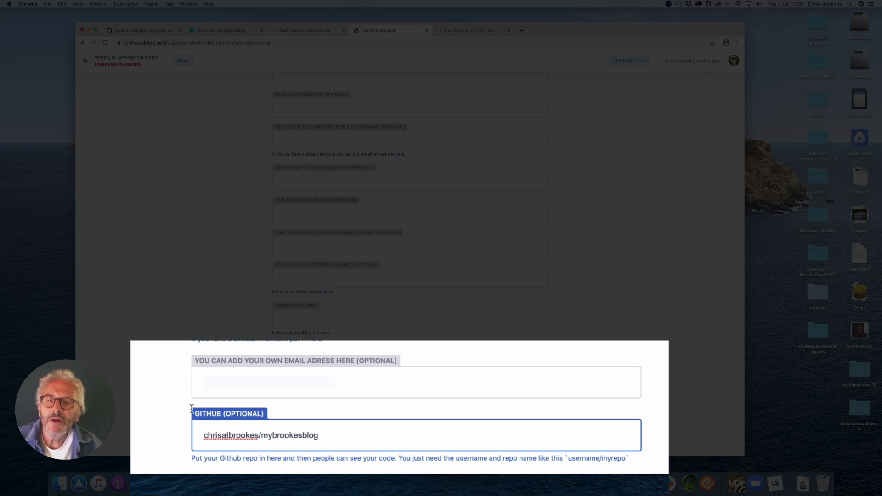
Compare the GitHub value with the username and repository name on the repository's GitHub page, and return to the social media entry.
left_click(139, 32)
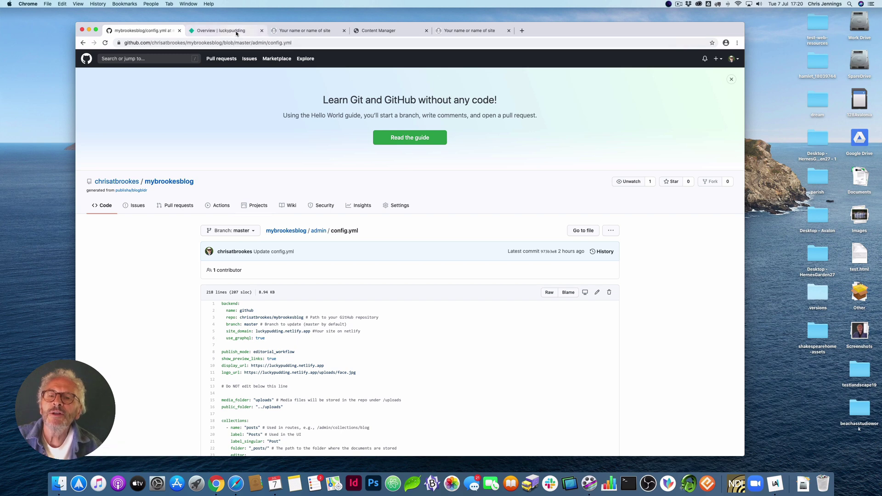
left_click(364, 32)
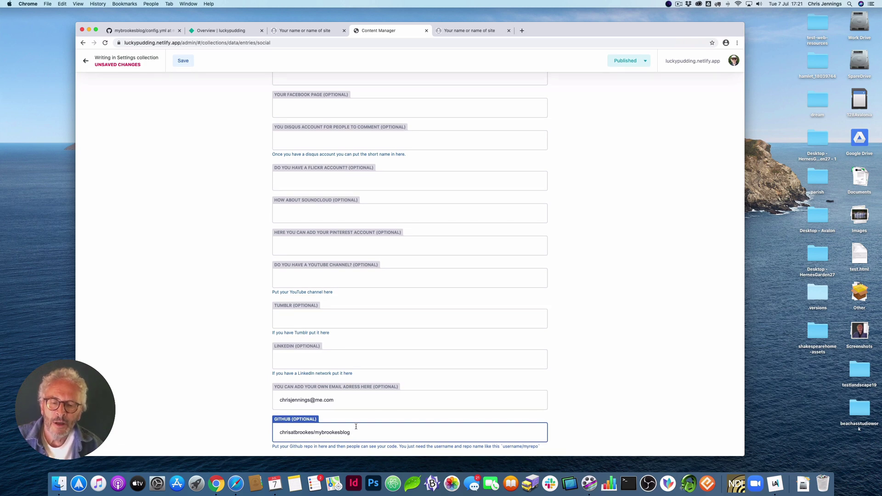
scroll(356, 427, "up", 1)
scroll(356, 427, "down", 1)
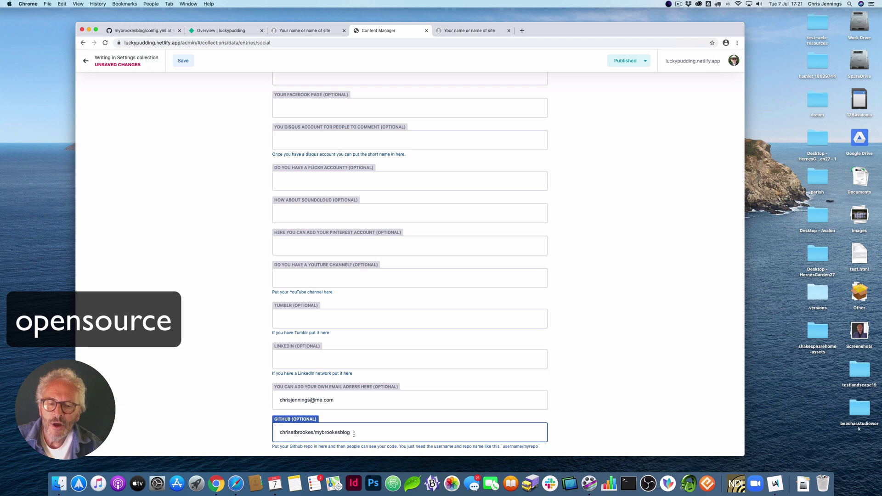
Save the social media accounts entry and set its status to Ready.
scroll(269, 326, "up", 5)
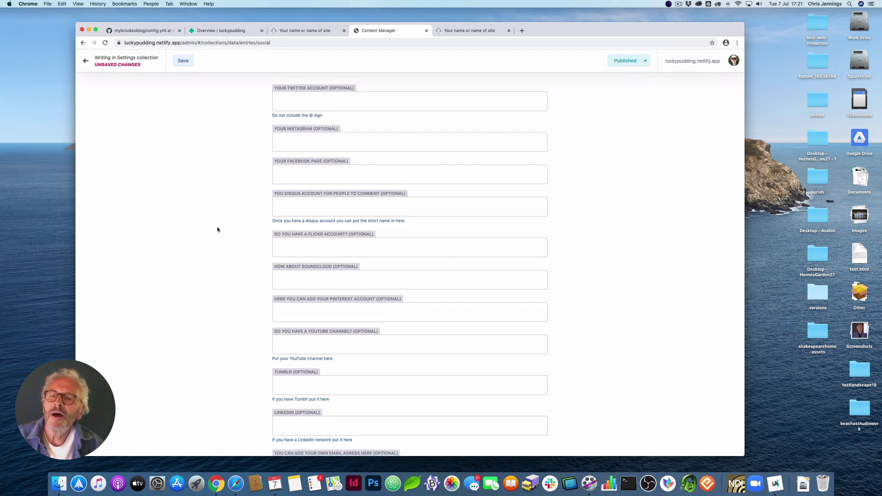
left_click(183, 61)
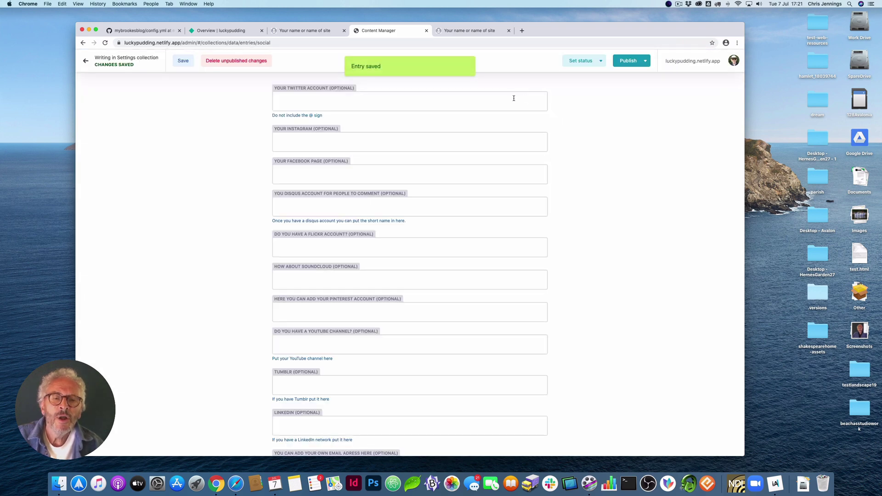
left_click(598, 63)
left_click(575, 99)
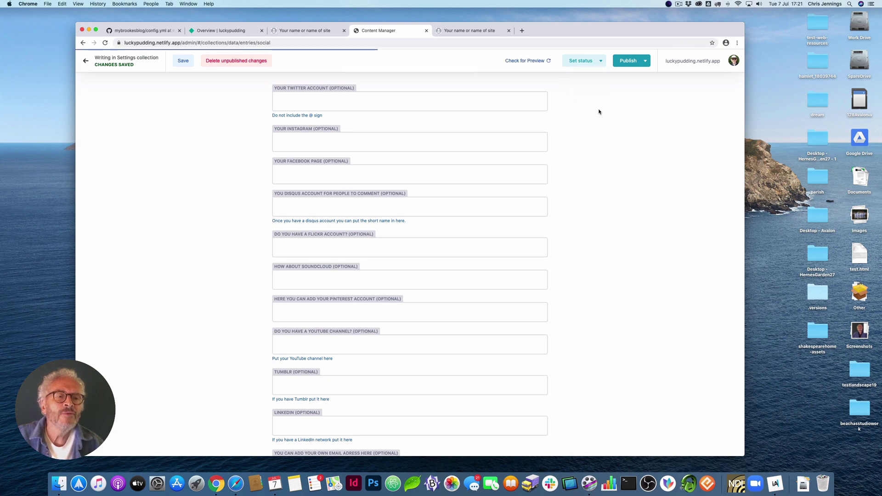
Publish the social media accounts entry now and confirm the publication.
left_click(635, 62)
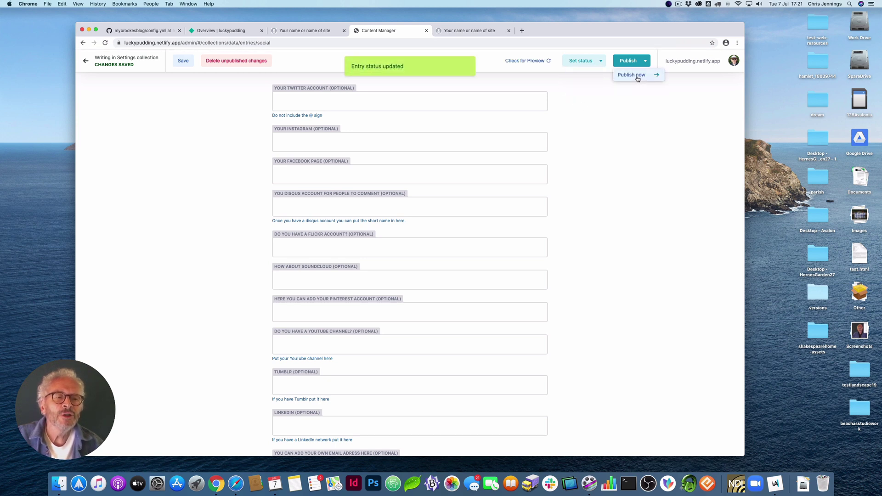
left_click(637, 76)
left_click(469, 82)
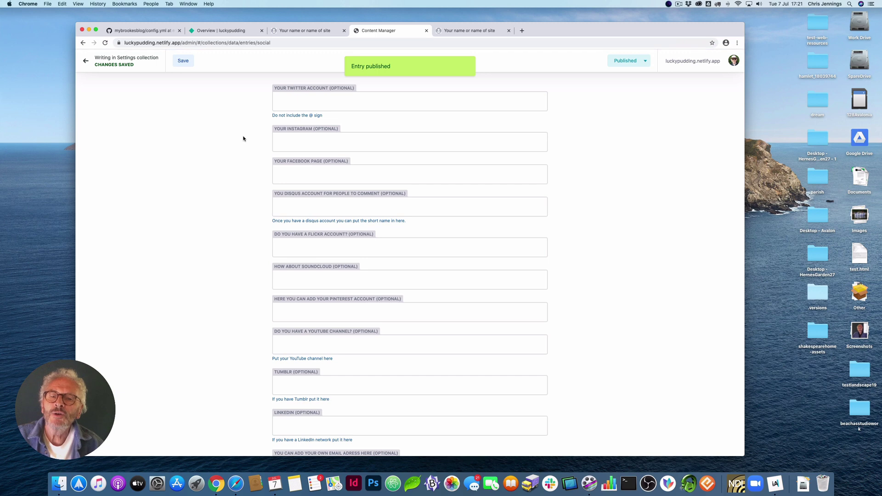
Open the share buttons entry of the Settings collection and switch sharing on Twitter on and back off.
left_click(118, 63)
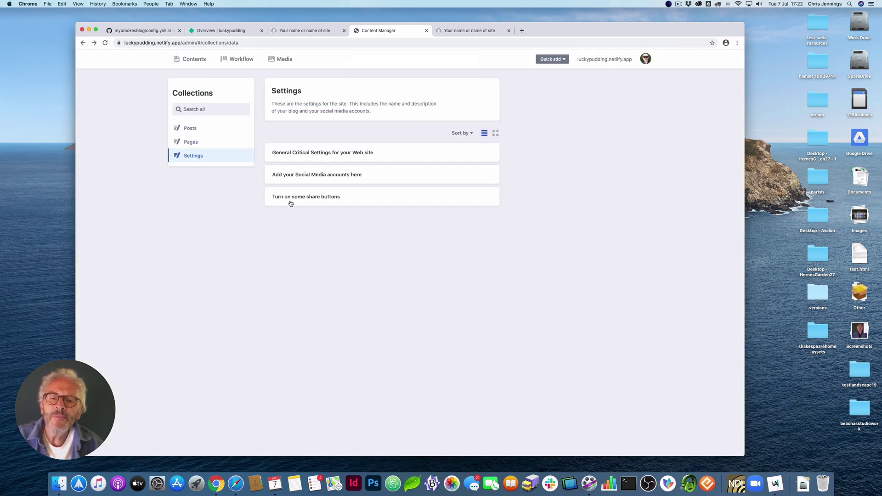
left_click(308, 198)
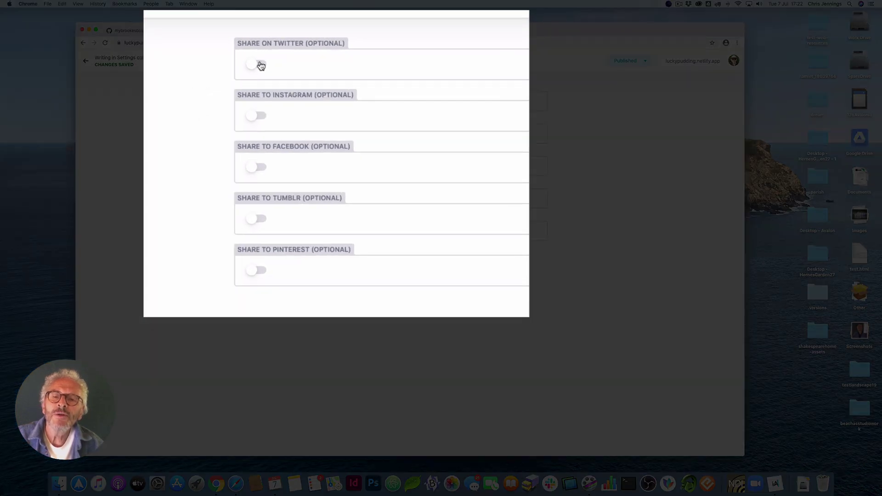
left_click(260, 65)
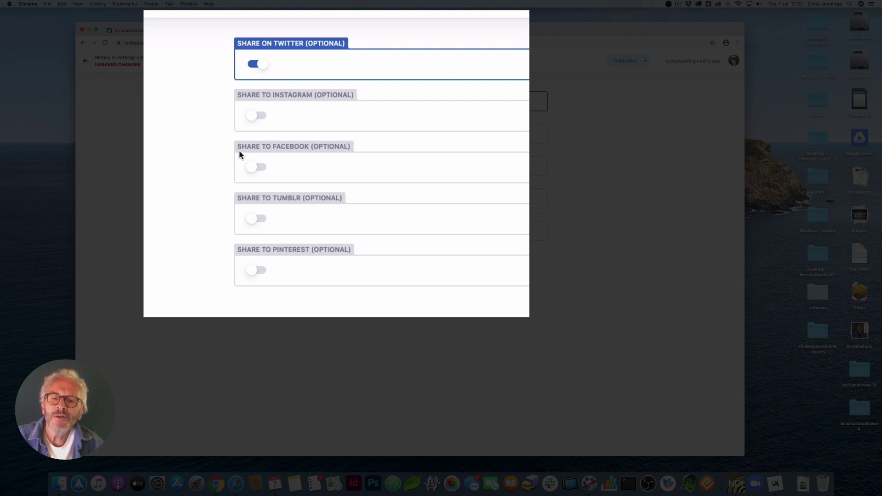
left_click(255, 65)
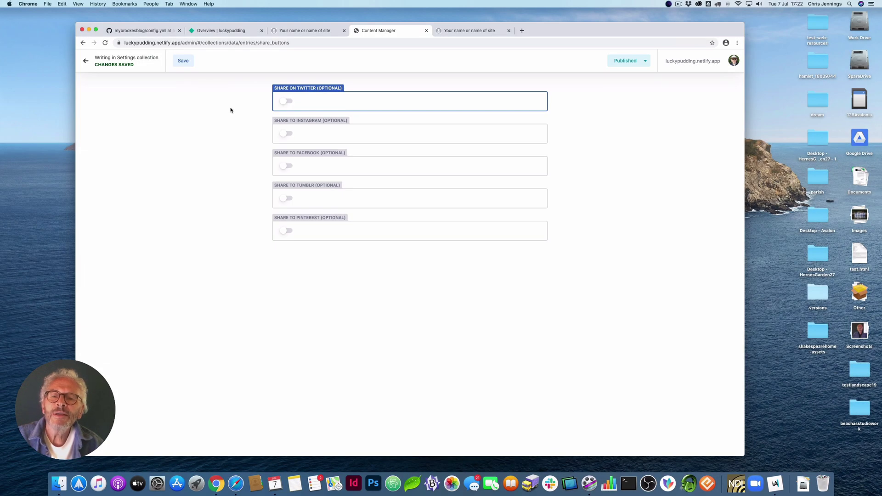
Switch to the luckypudding site in Netlify and examine its list of deploys for the published settings changes.
left_click(206, 31)
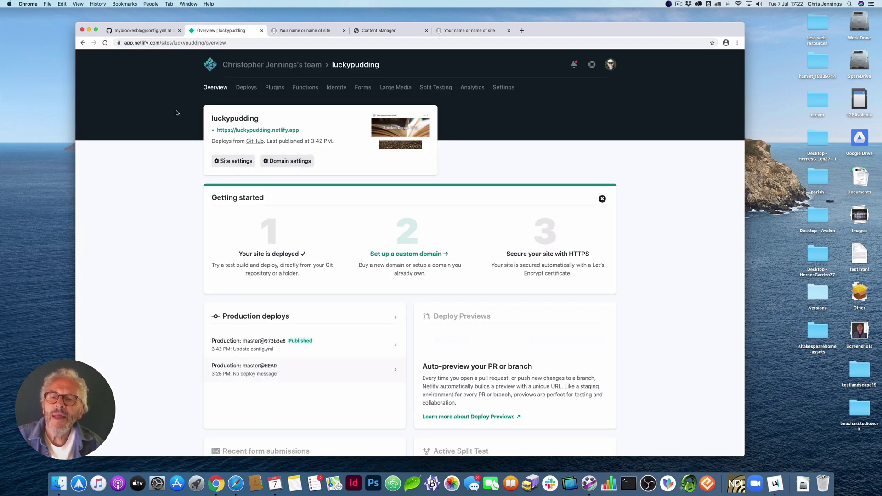
left_click(224, 161)
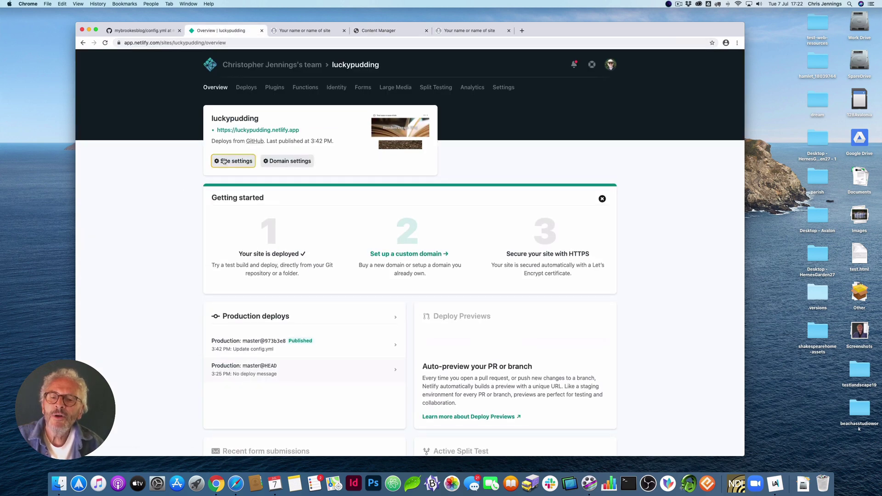
left_click(246, 88)
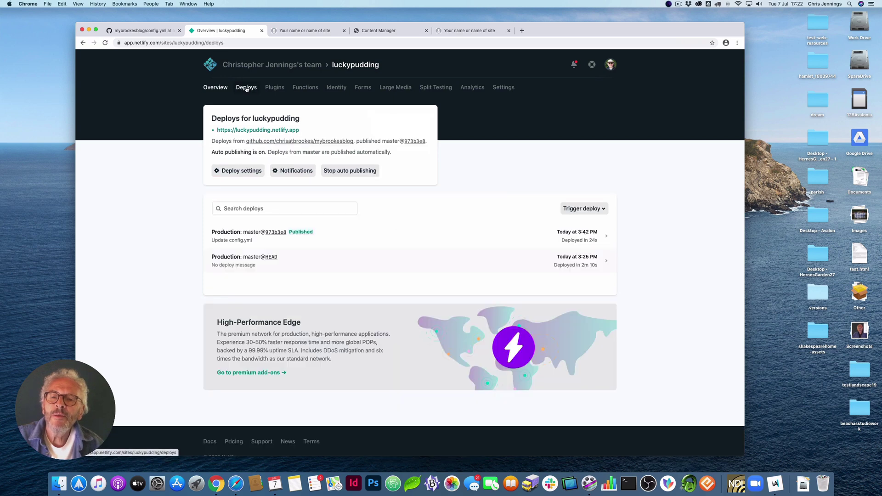
scroll(177, 155, "down", 2)
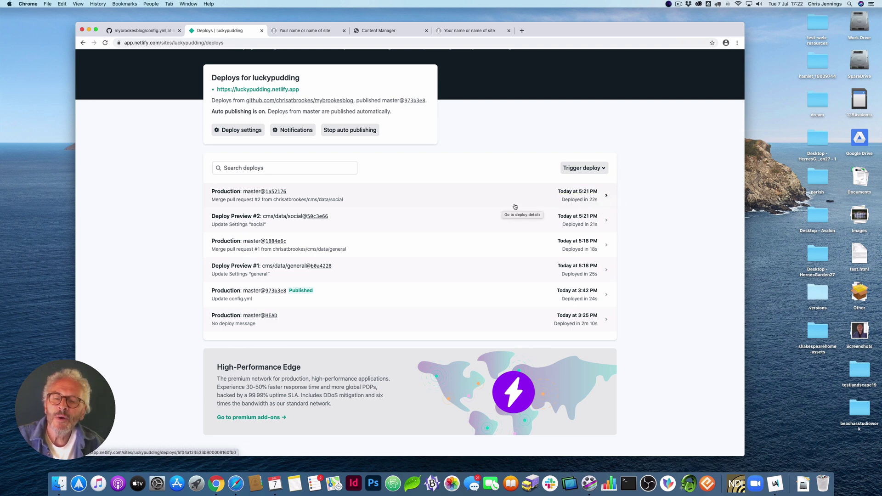
scroll(505, 196, "up", 2)
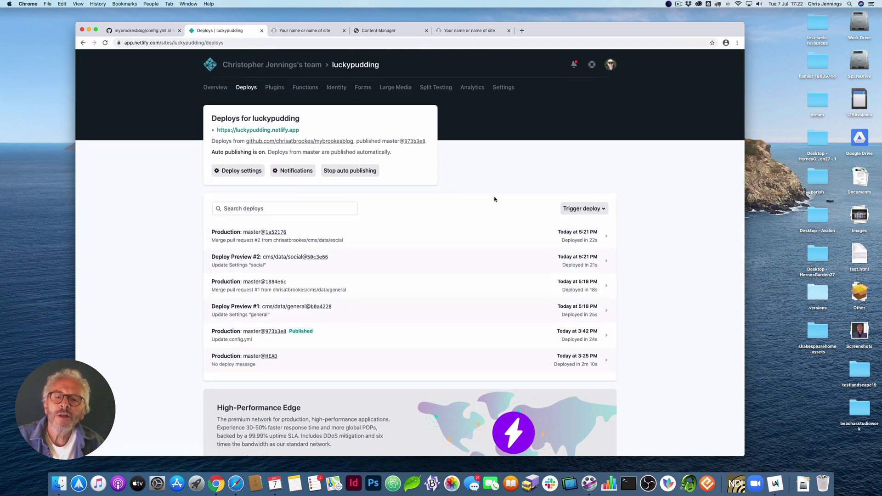
Open the live luckypudding site from the Netlify overview and reload it to check the updated settings.
left_click(216, 88)
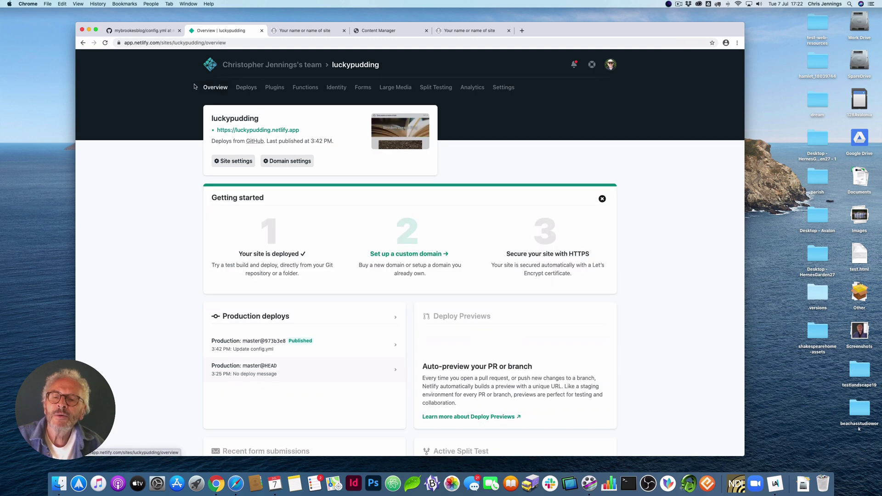
left_click(389, 127)
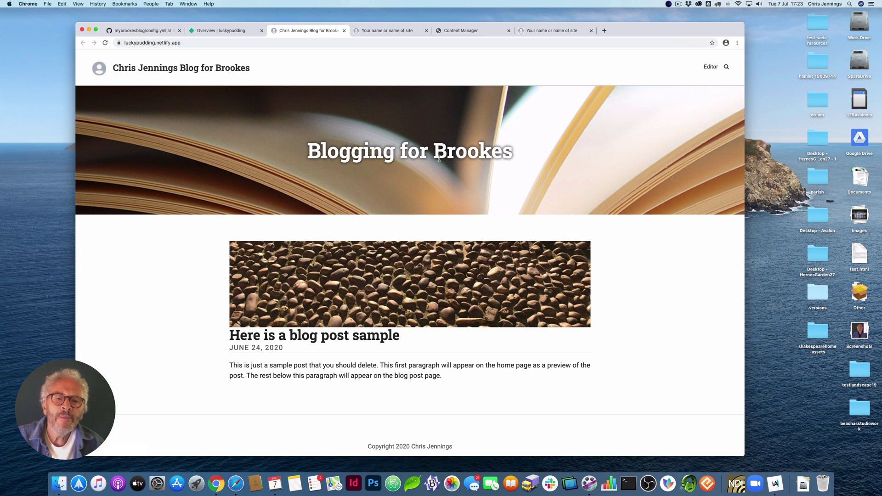
key("super+r")
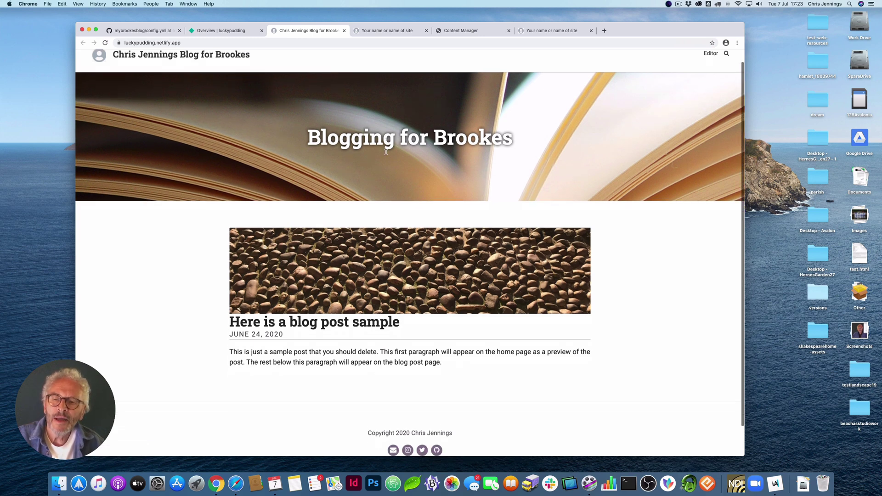